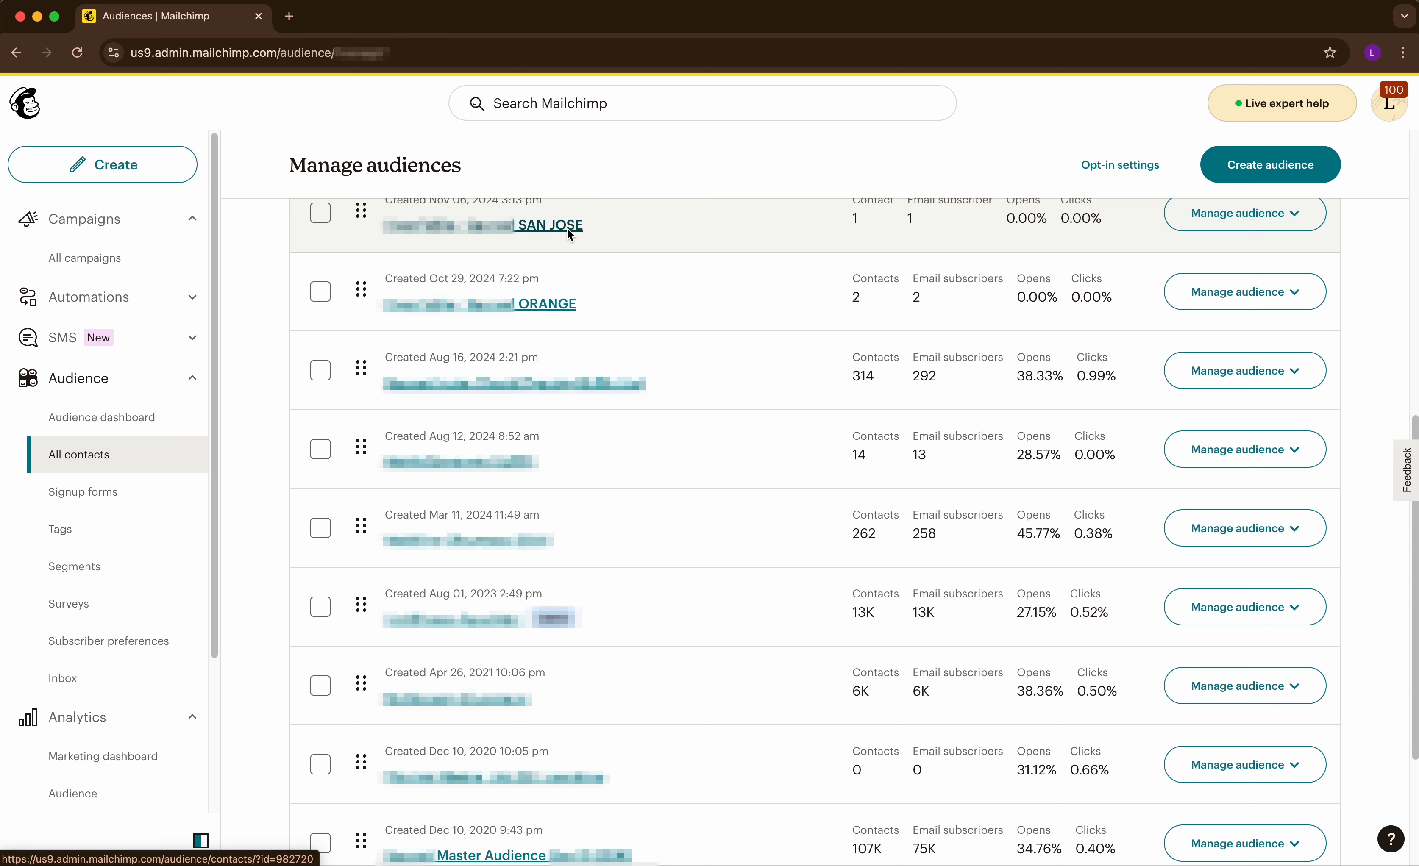
Step: Open the OpenTable San Jose audience and look over its audience dashboard
left_click(565, 228)
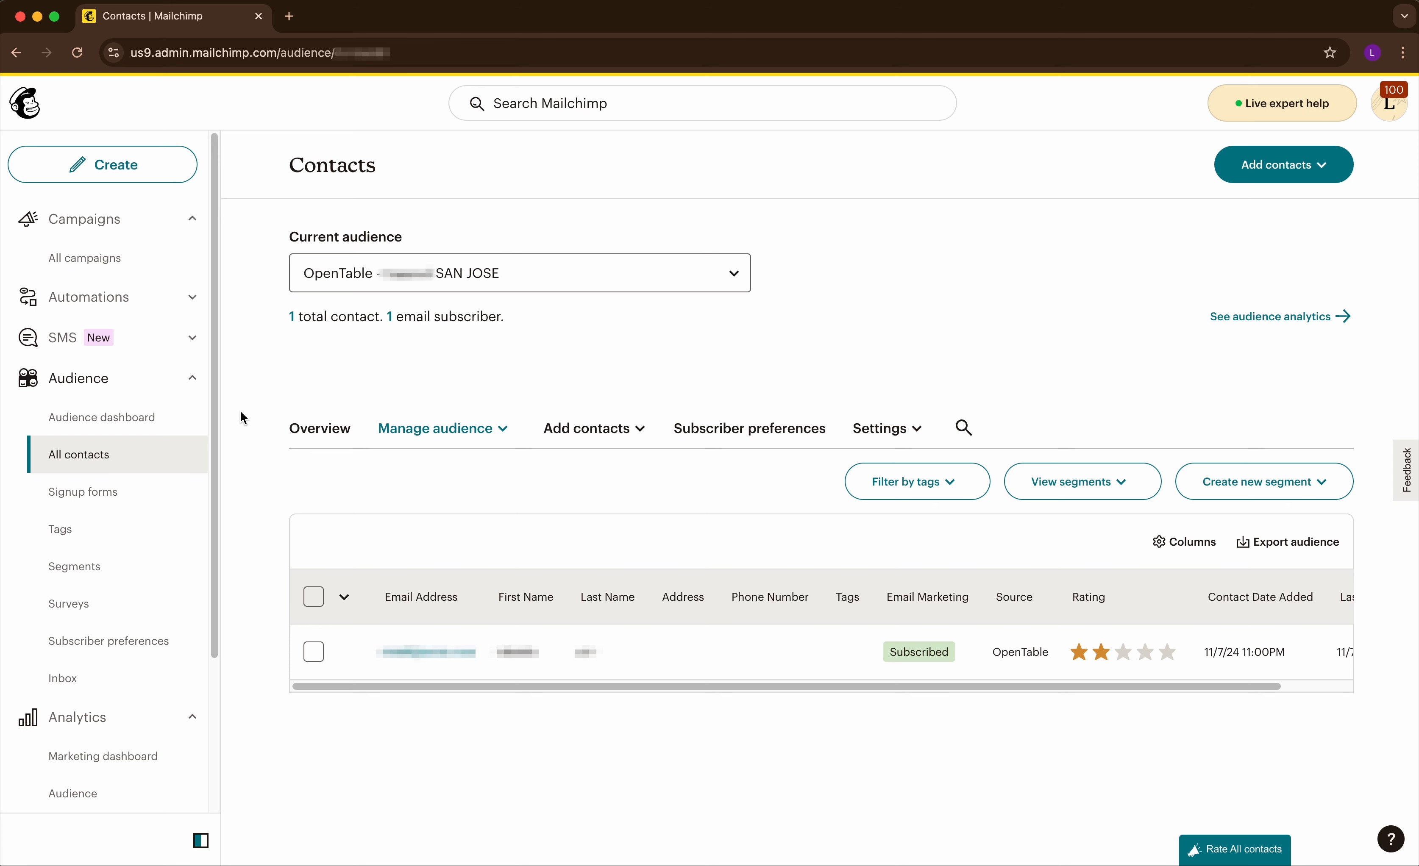
left_click(124, 419)
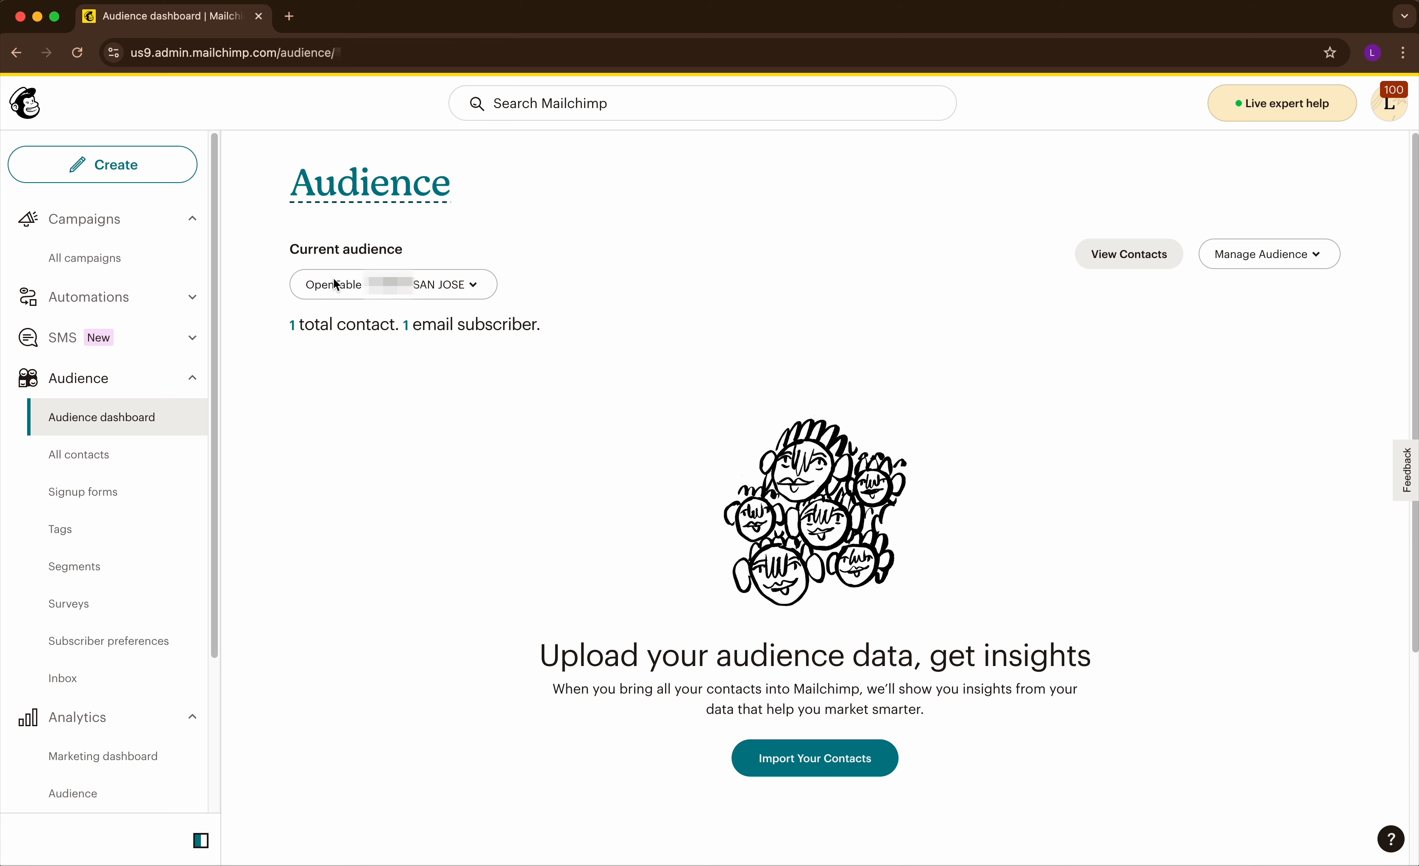
left_click(475, 284)
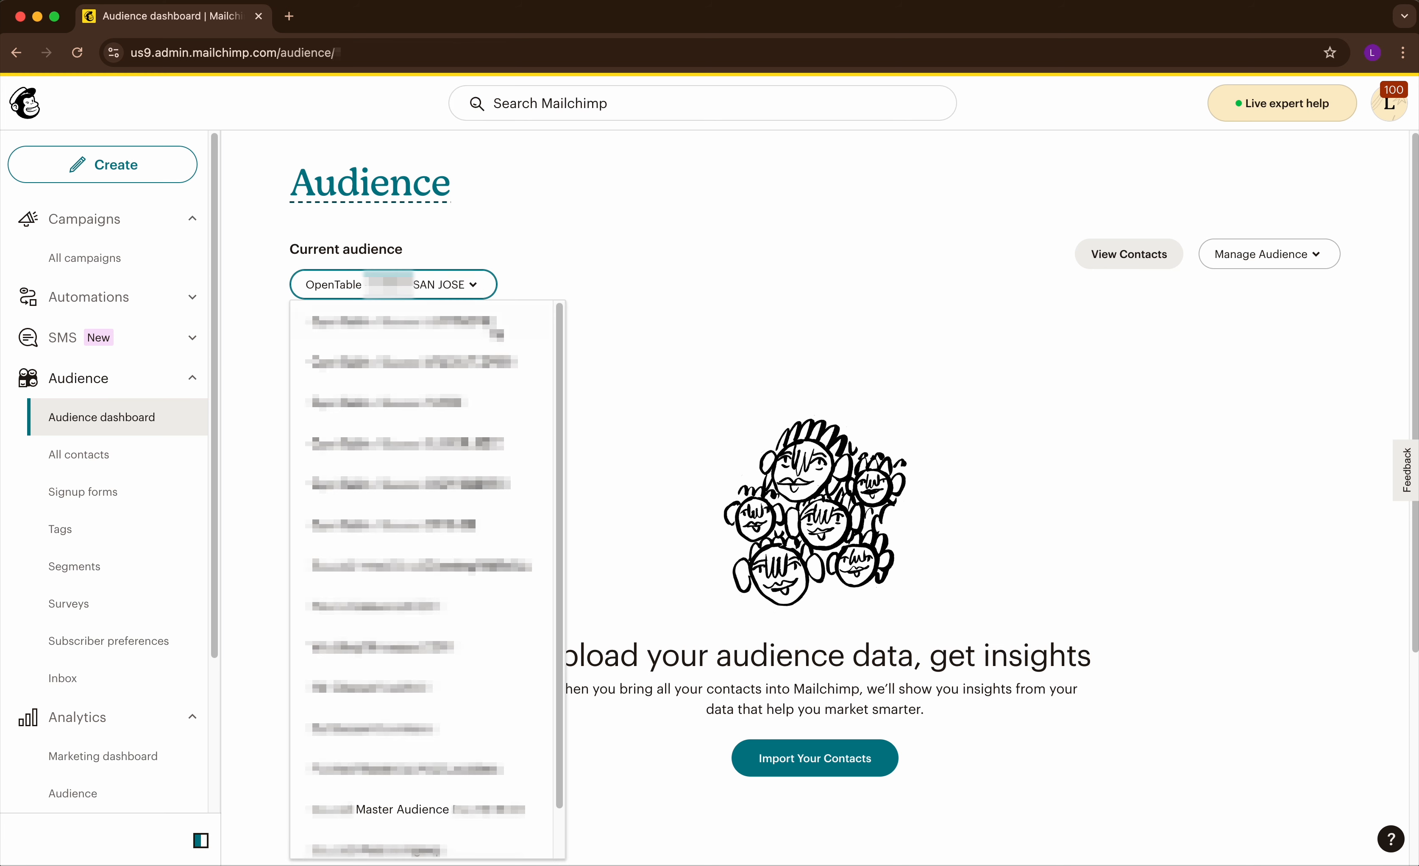
left_click(522, 277)
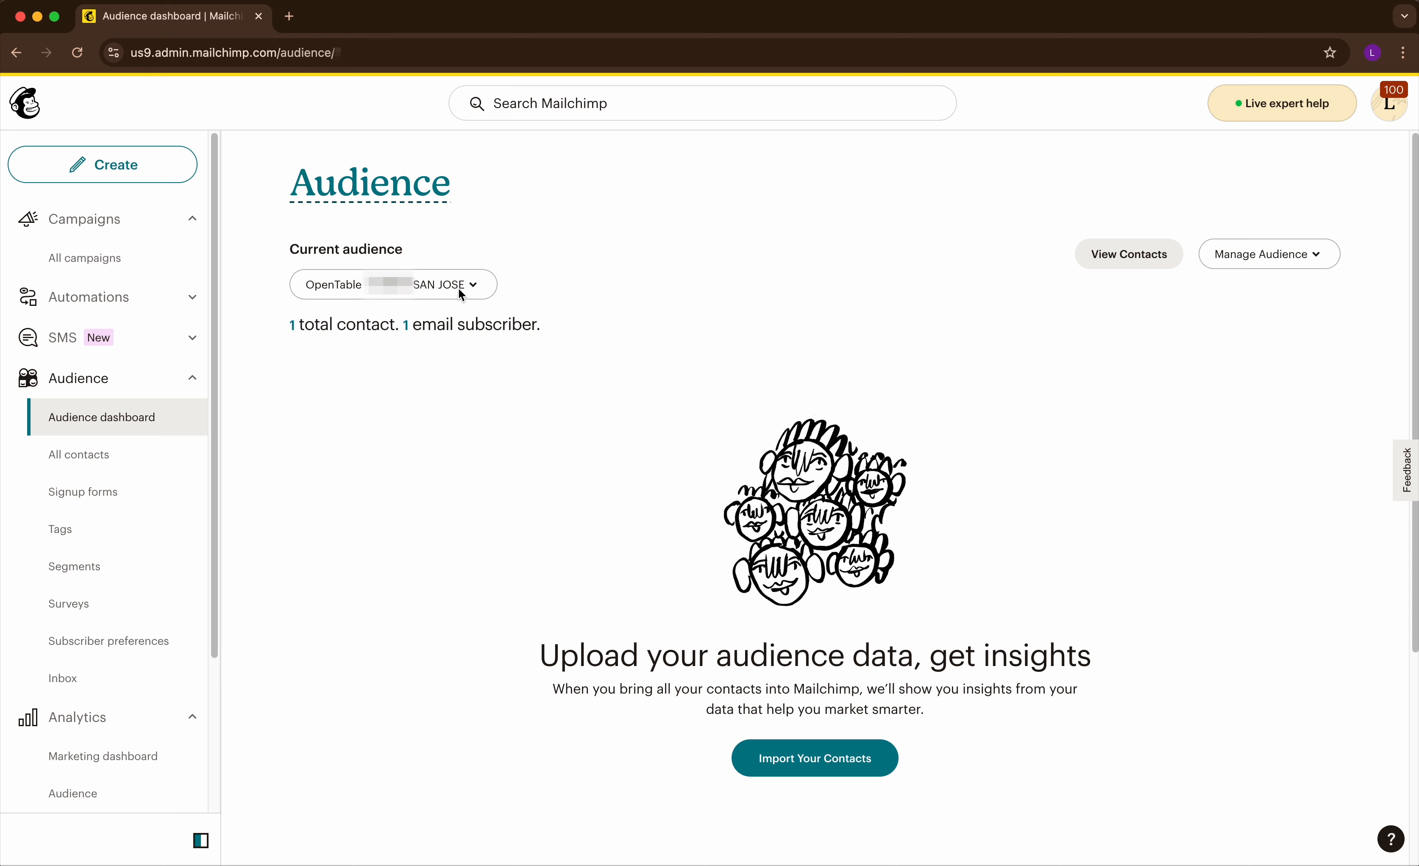
scroll(719, 361, "down", 5)
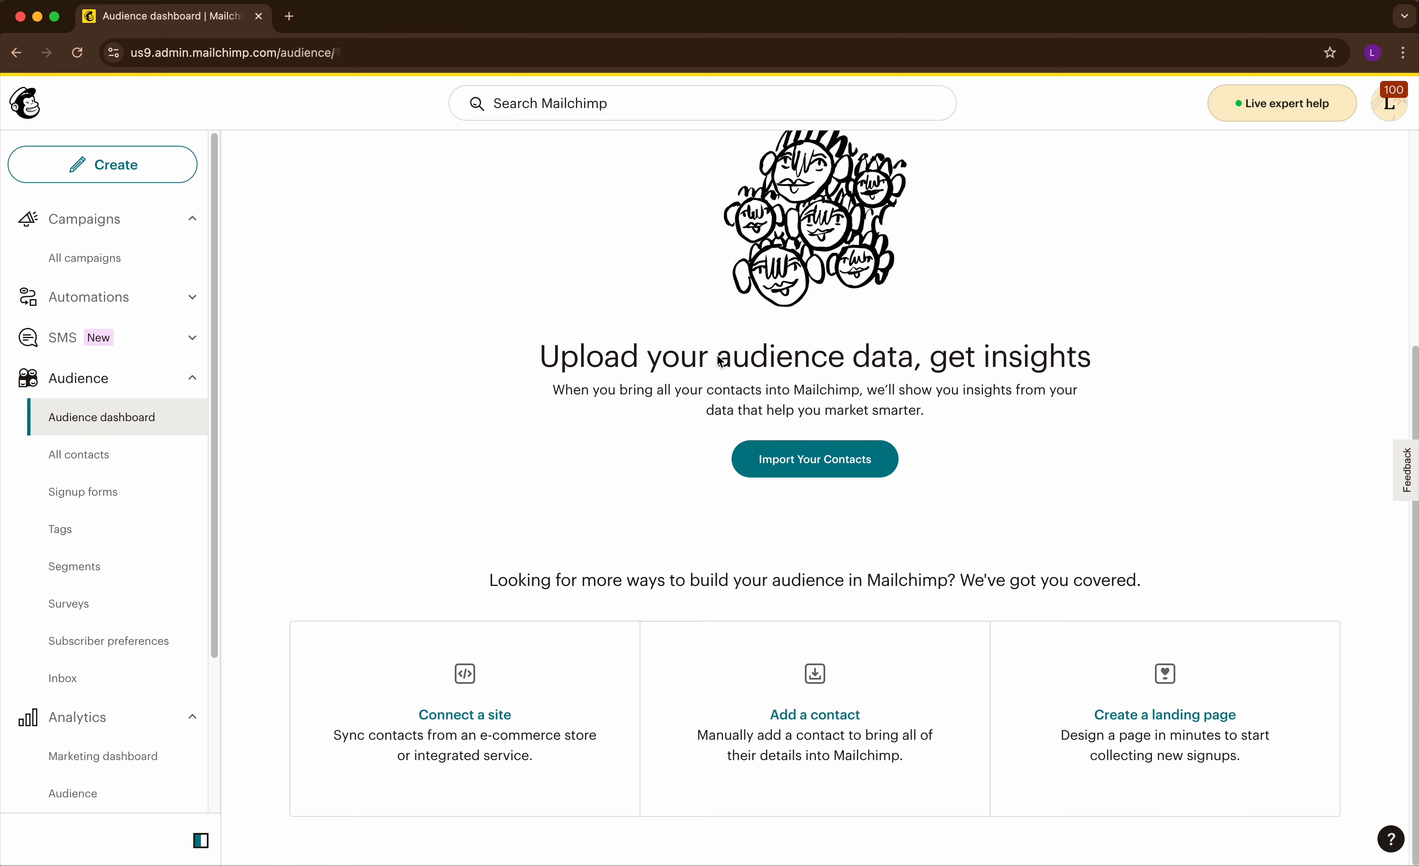
scroll(868, 307, "up", 5)
Step: Return to the San Jose audience's contacts list and export all of its contacts
left_click(1128, 256)
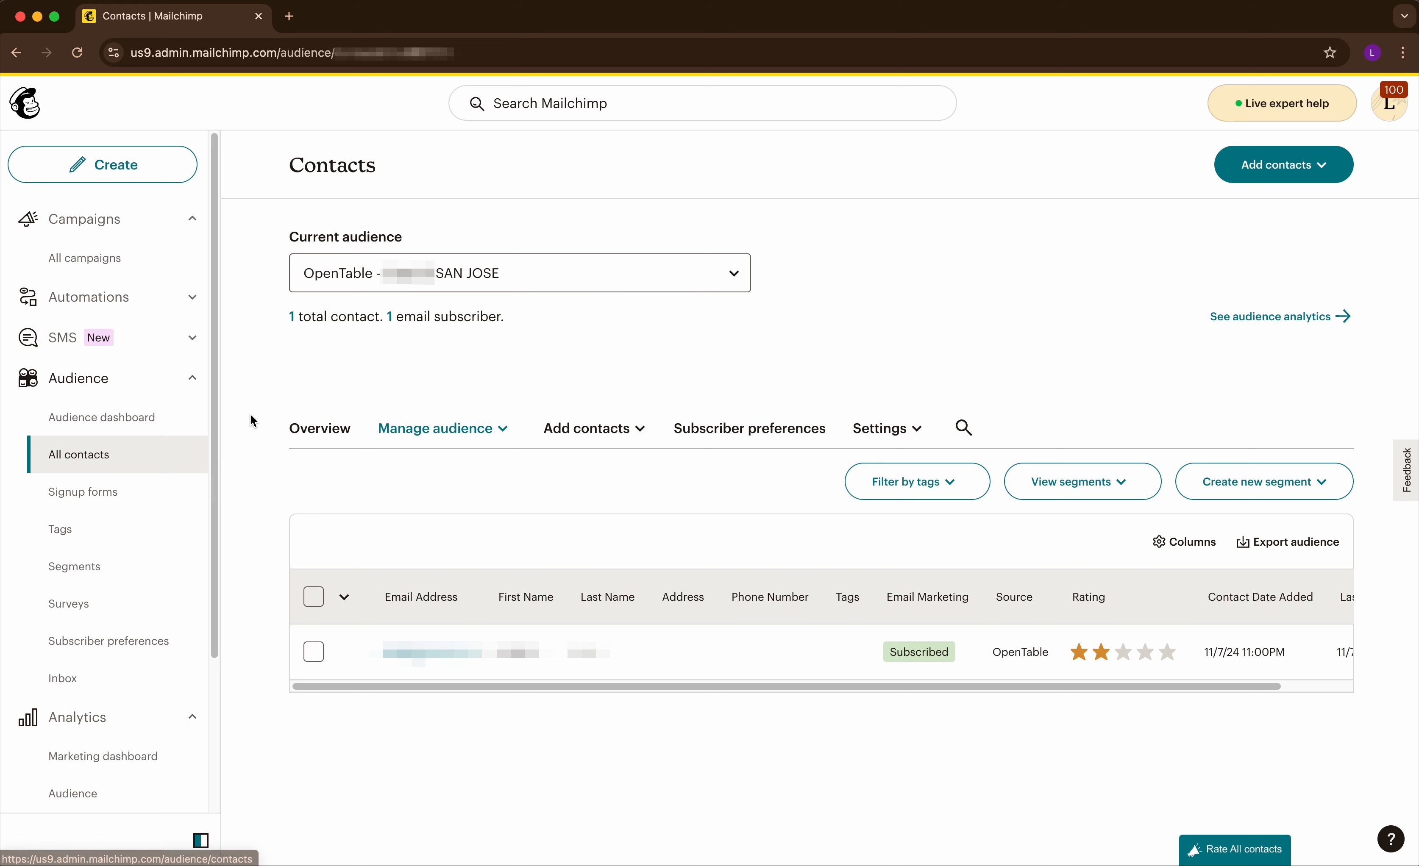
left_click(1300, 551)
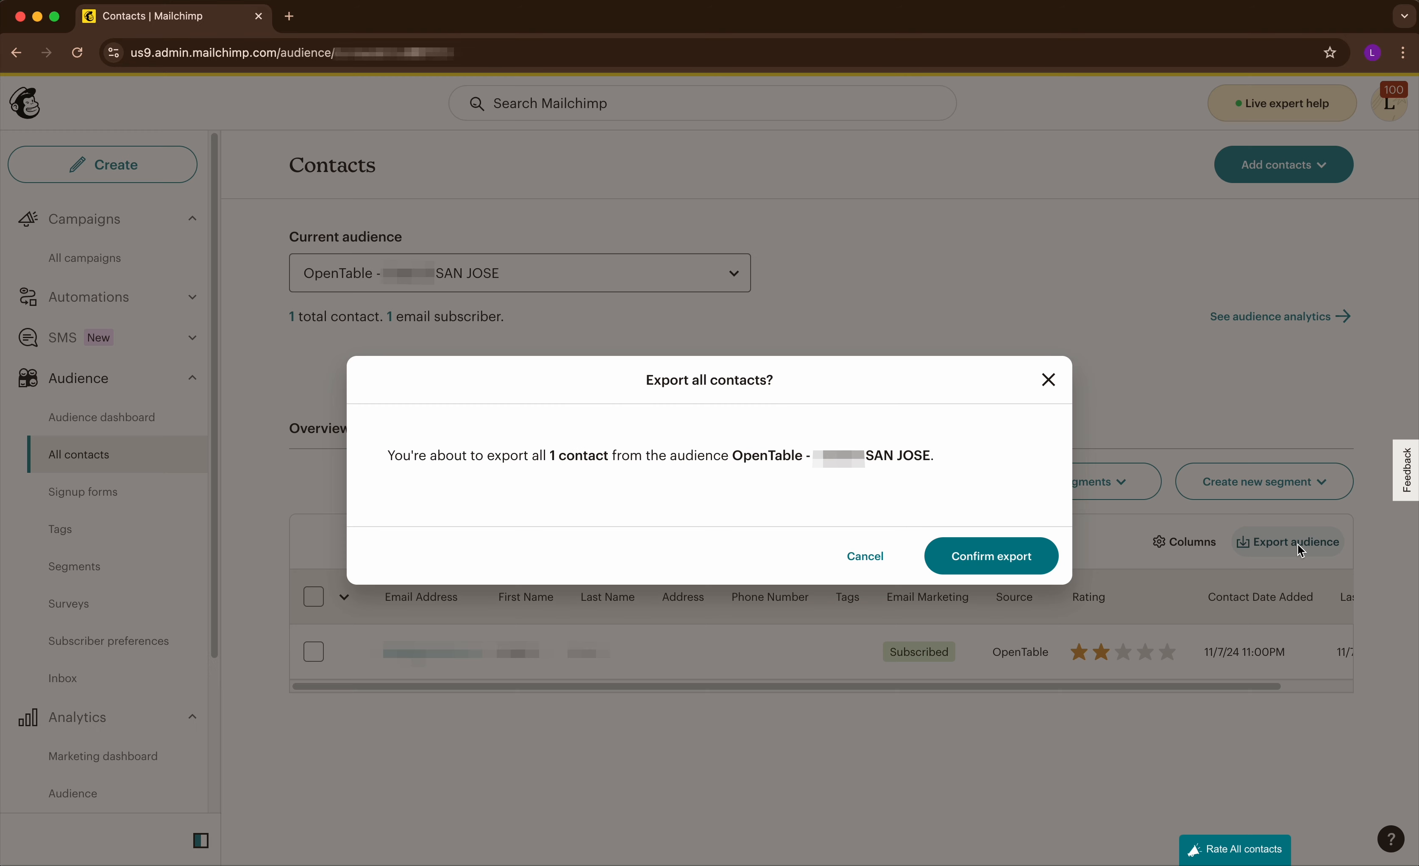
left_click(993, 558)
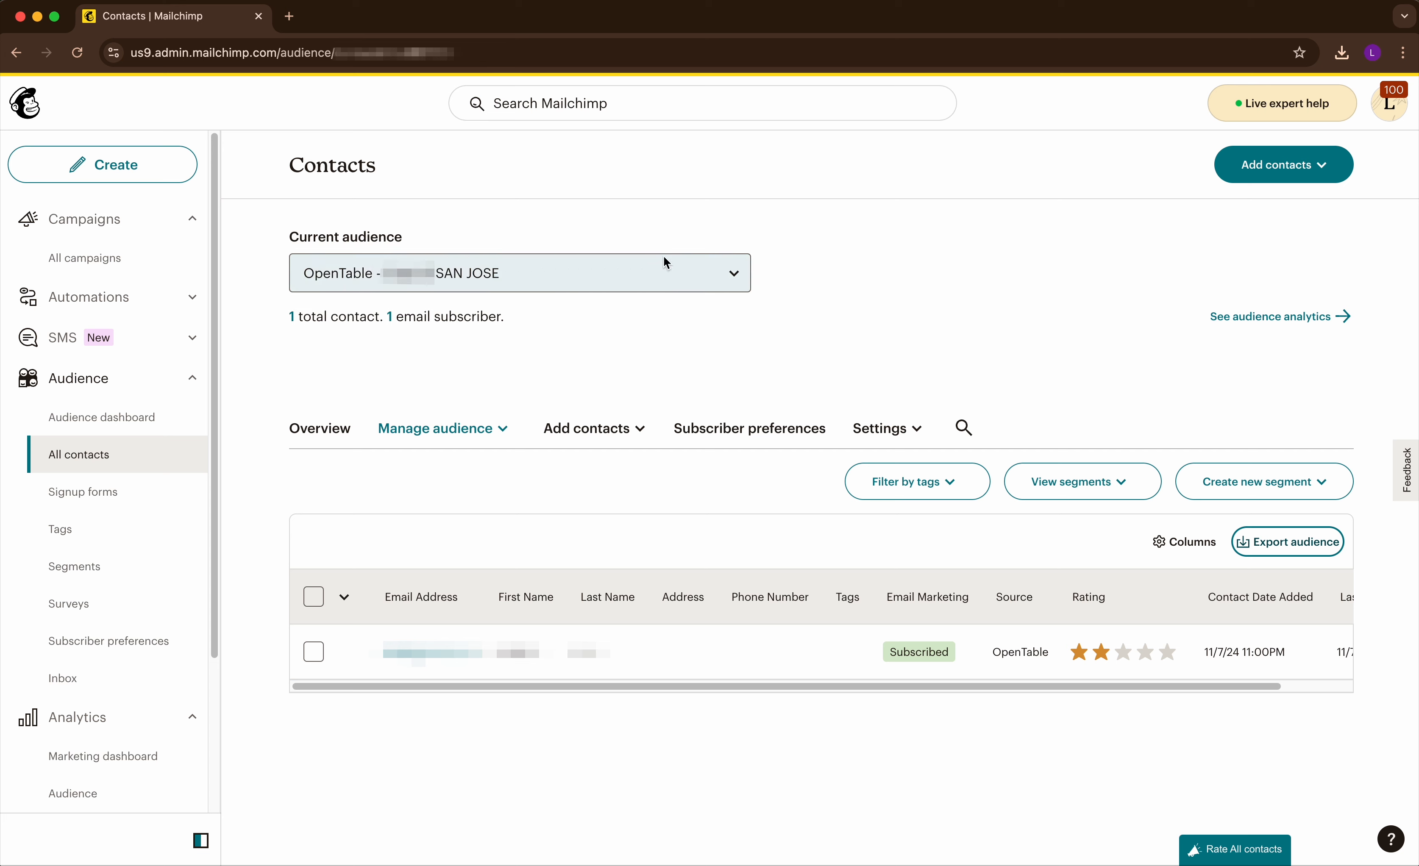
Step: Switch the current audience on the Contacts page to the Master Audience
left_click(718, 274)
scroll(717, 372, "down", 3)
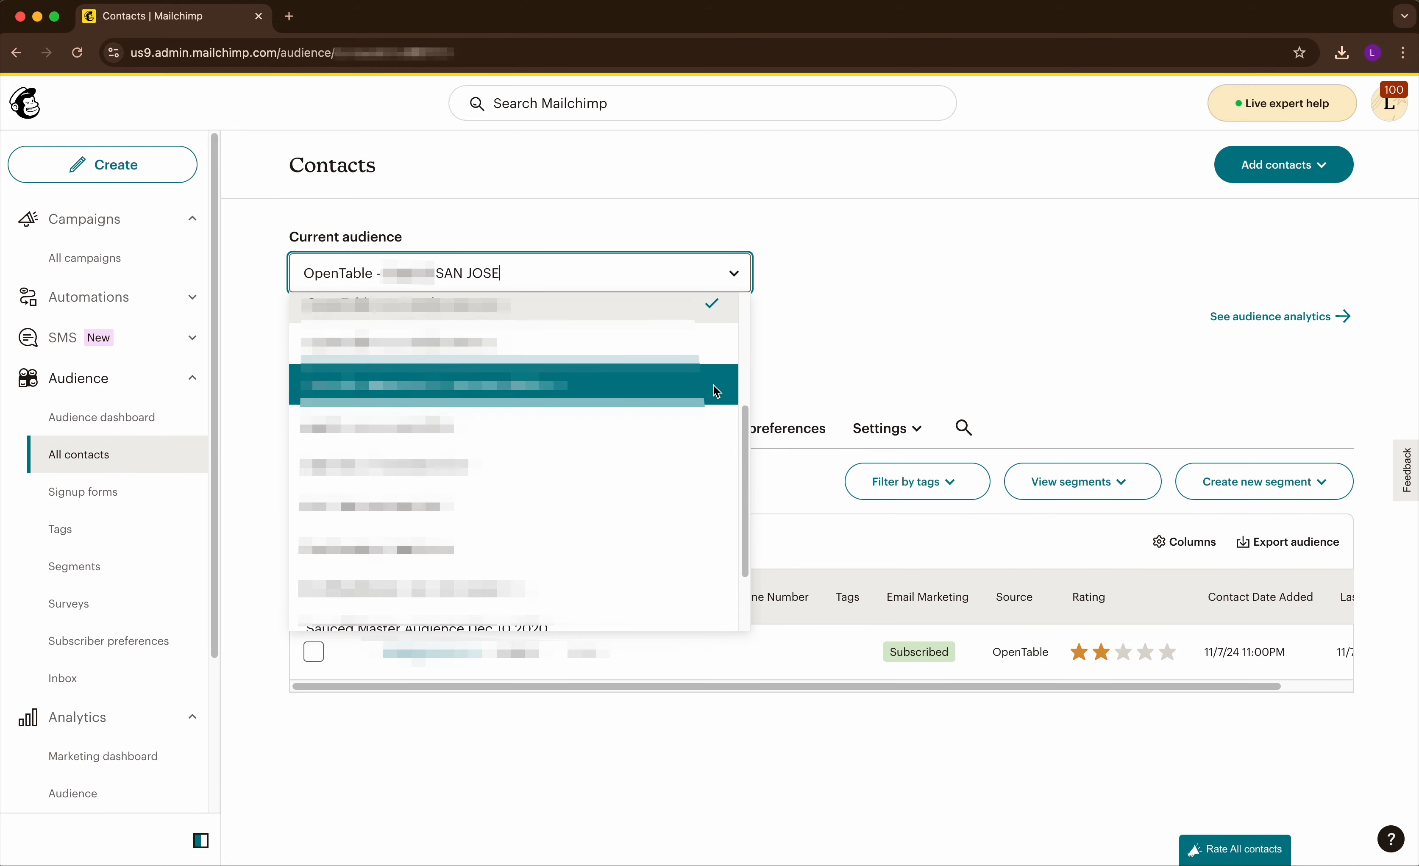
key("Down")
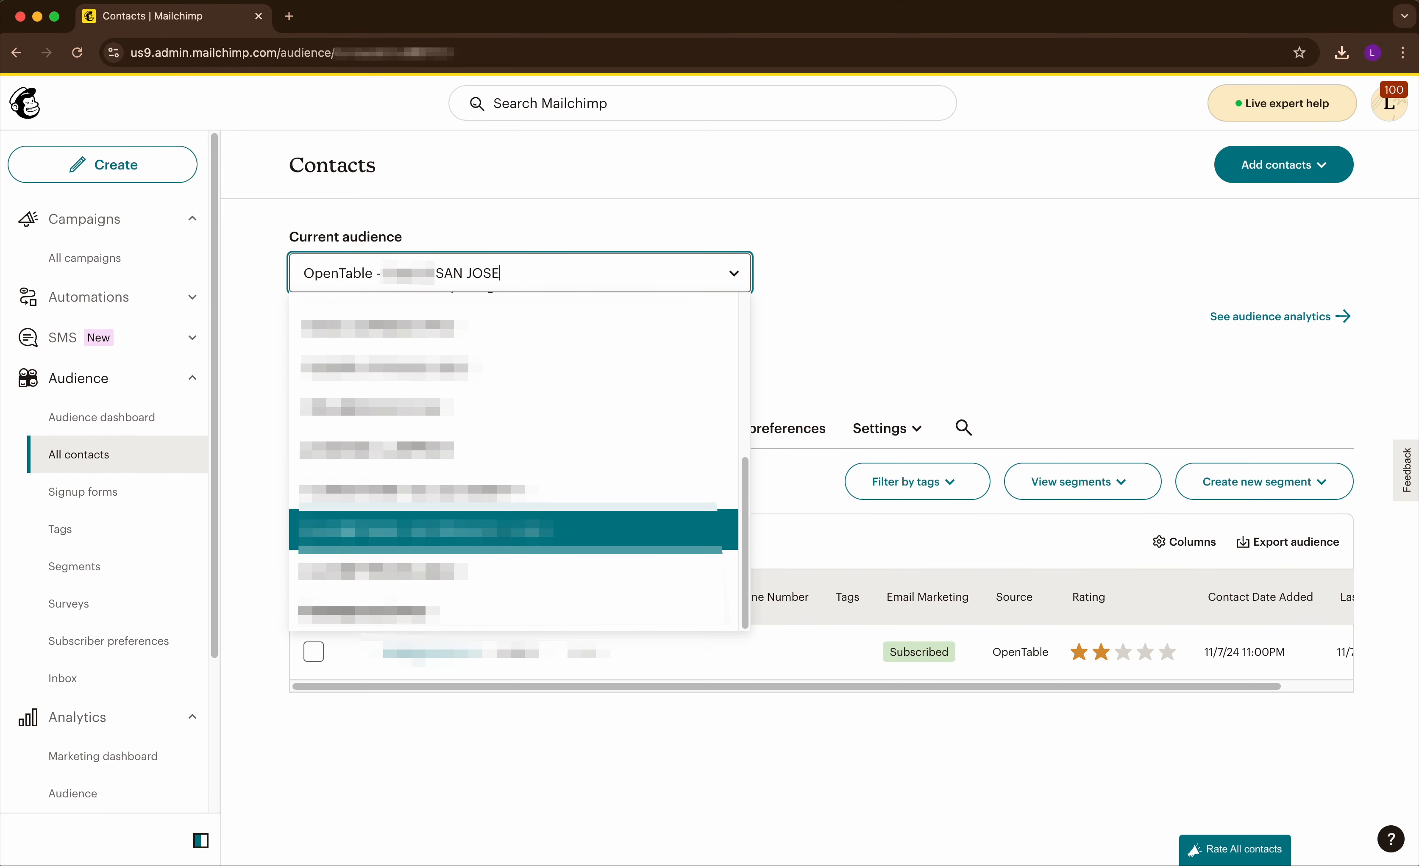
left_click(492, 531)
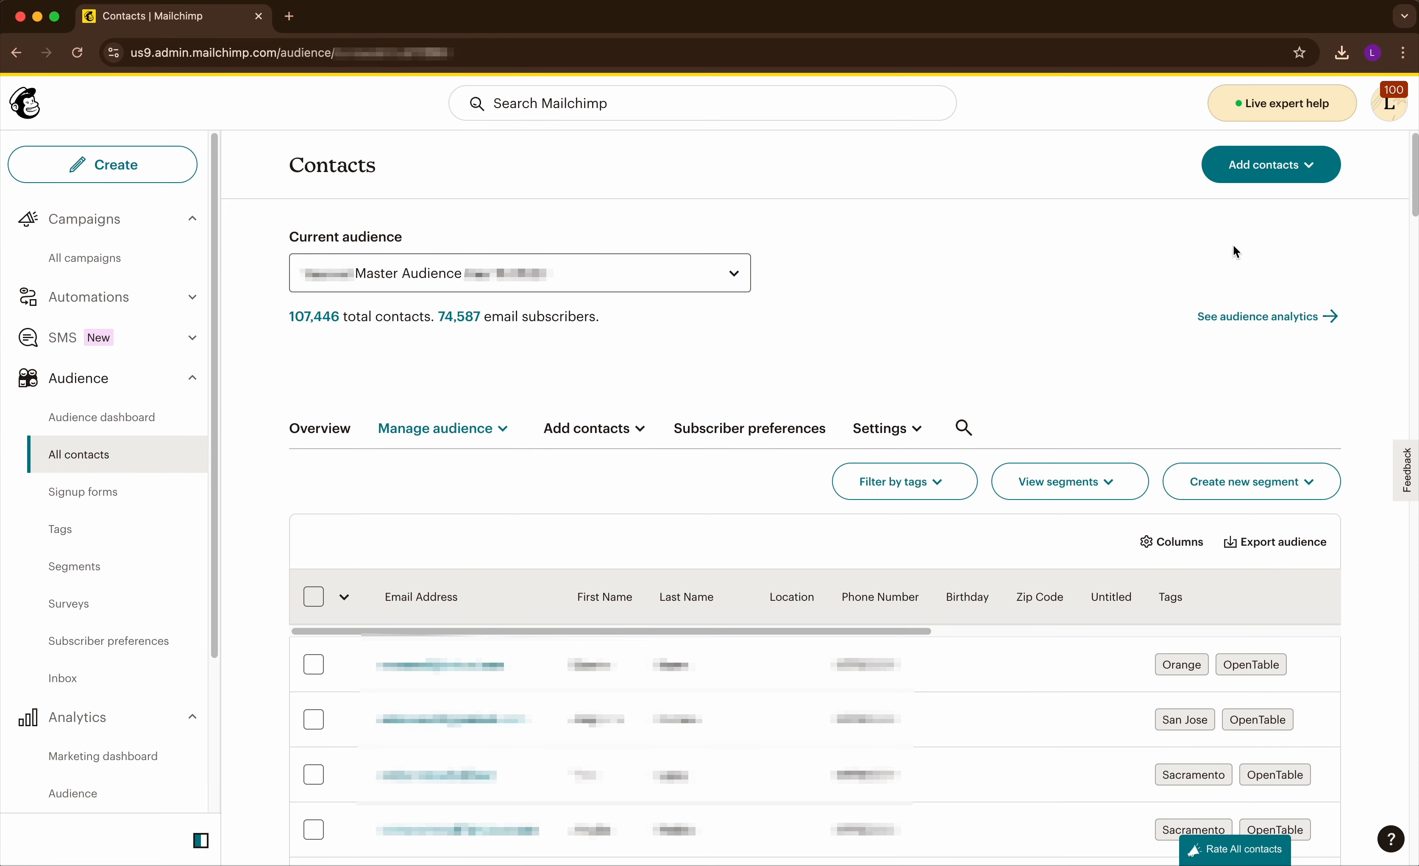
Step: Start a contact import into the Master Audience using the Upload a file method
left_click(1314, 170)
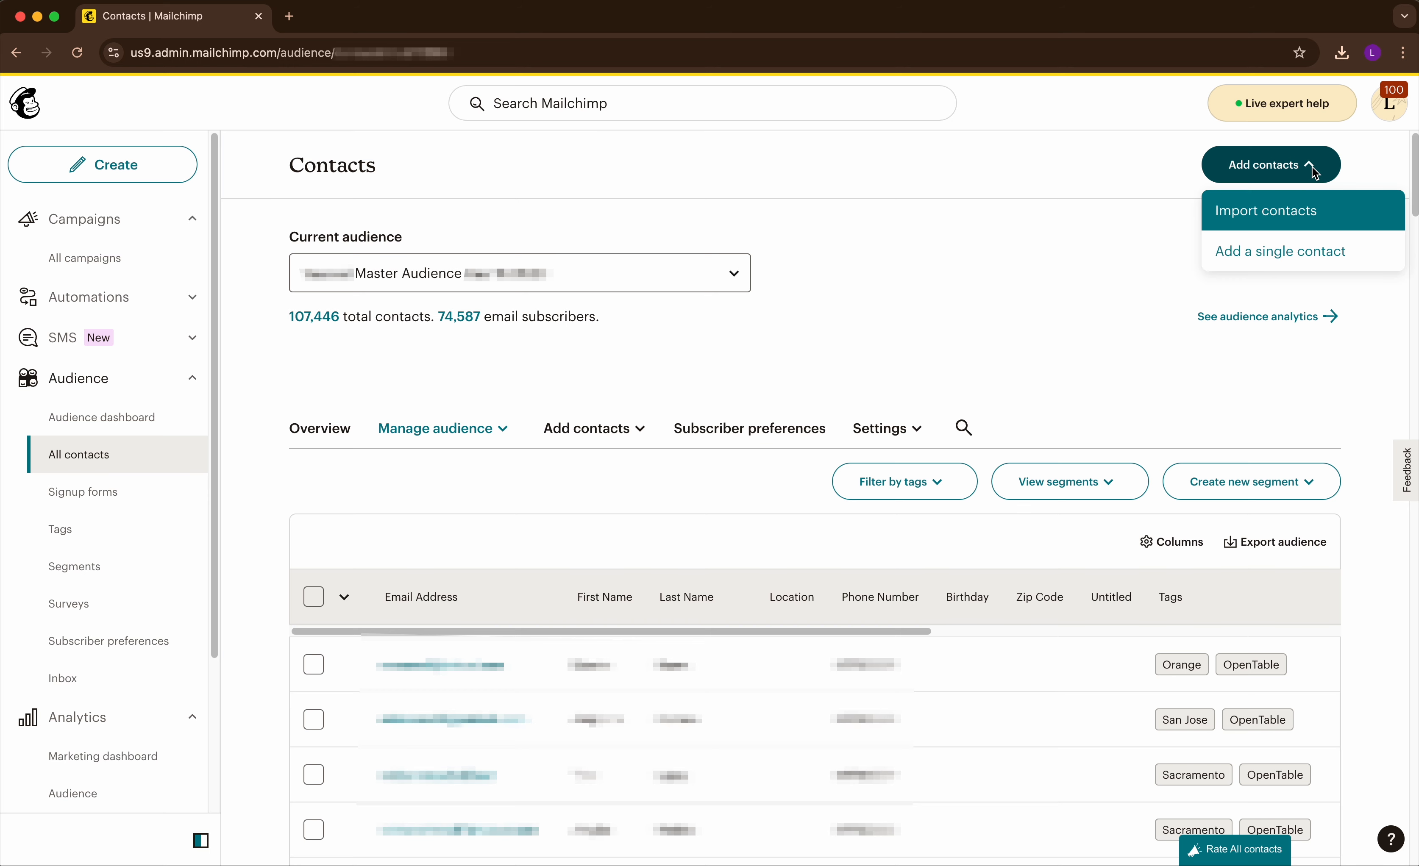
left_click(1276, 220)
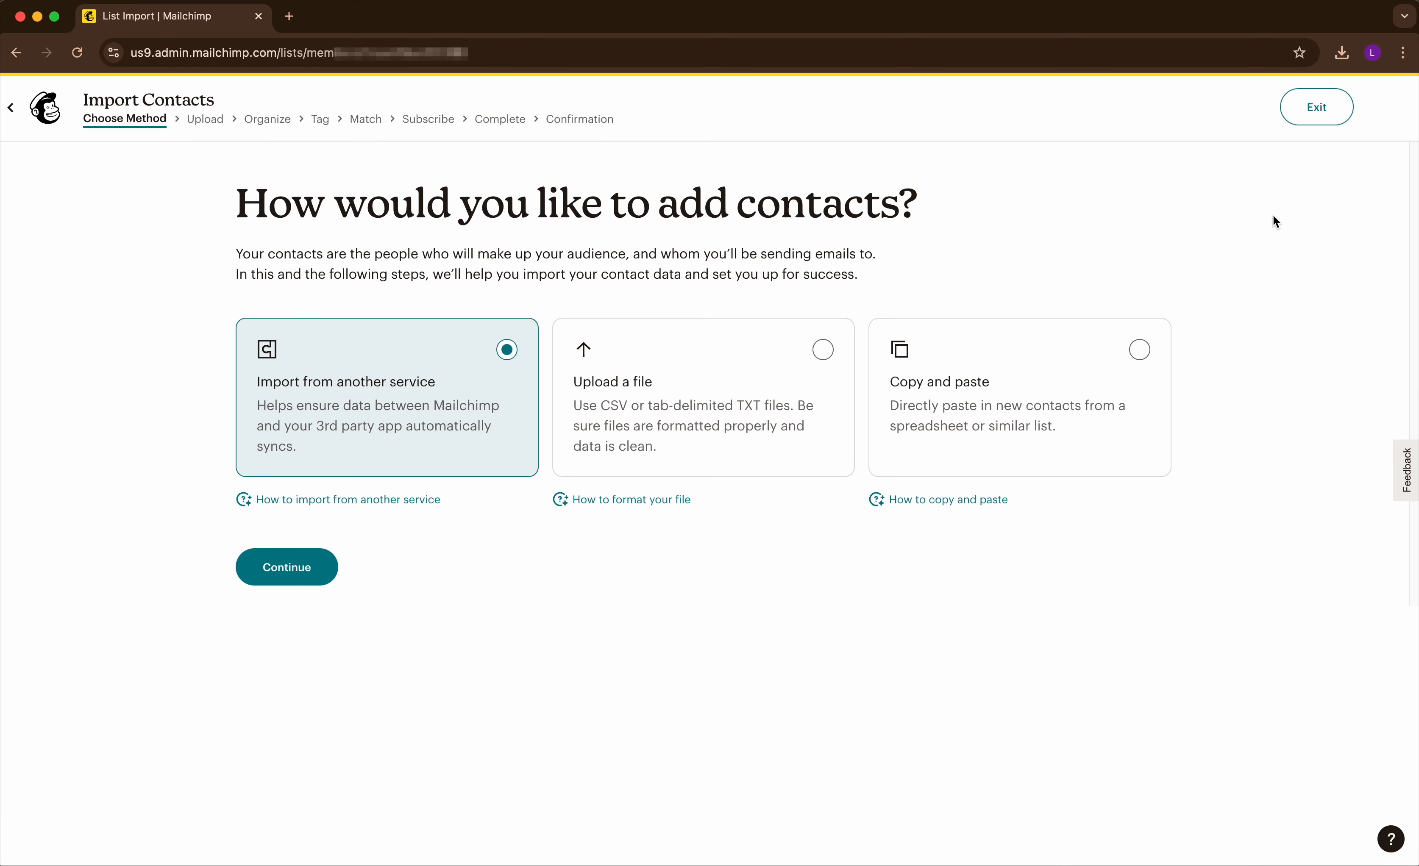
left_click(644, 365)
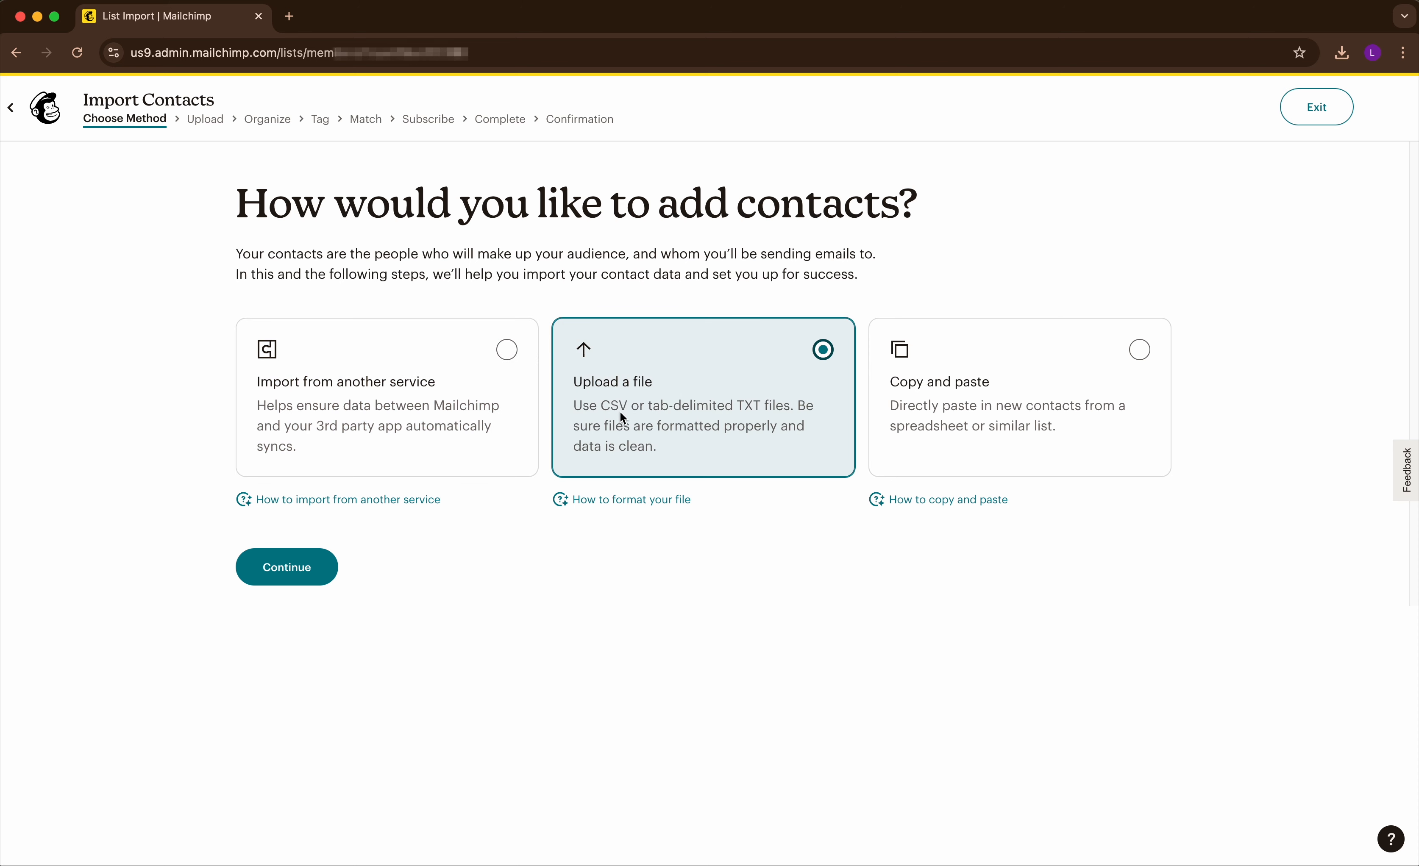
left_click(253, 570)
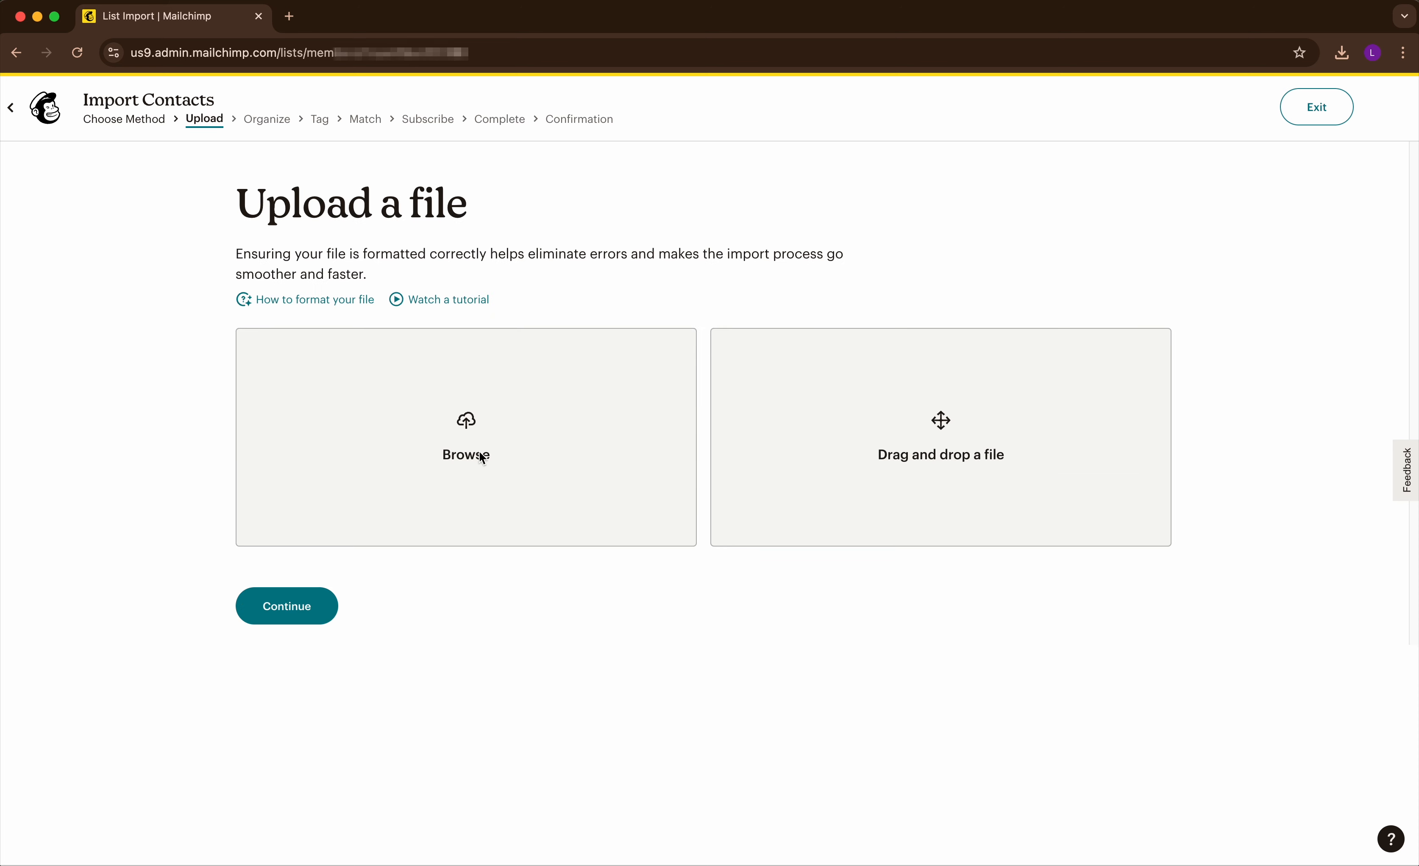
Step: Upload the exported CSV file from Downloads and keep the Master Audience as destination, without updating existing contacts
left_click(473, 430)
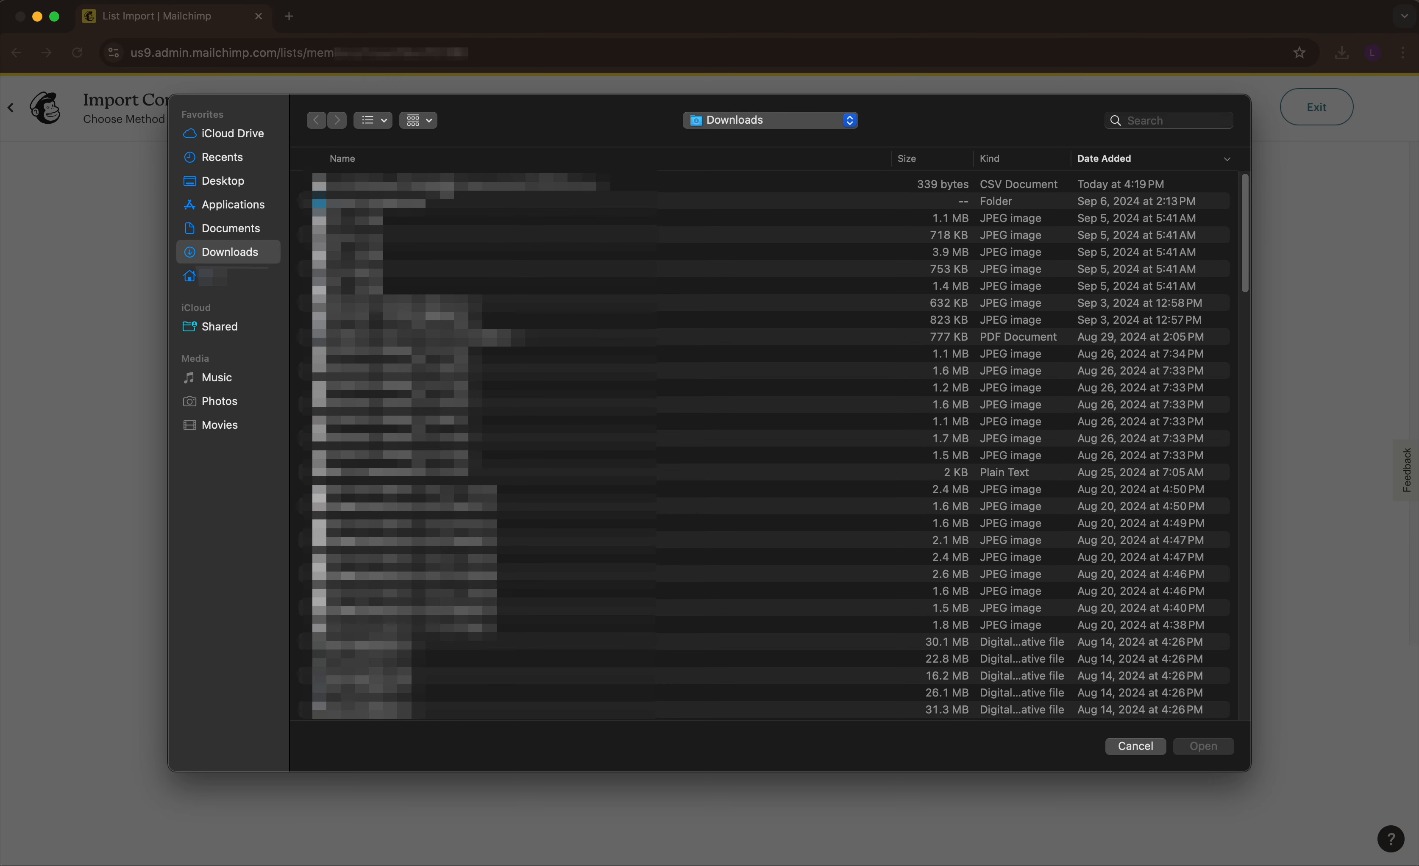
left_click(443, 190)
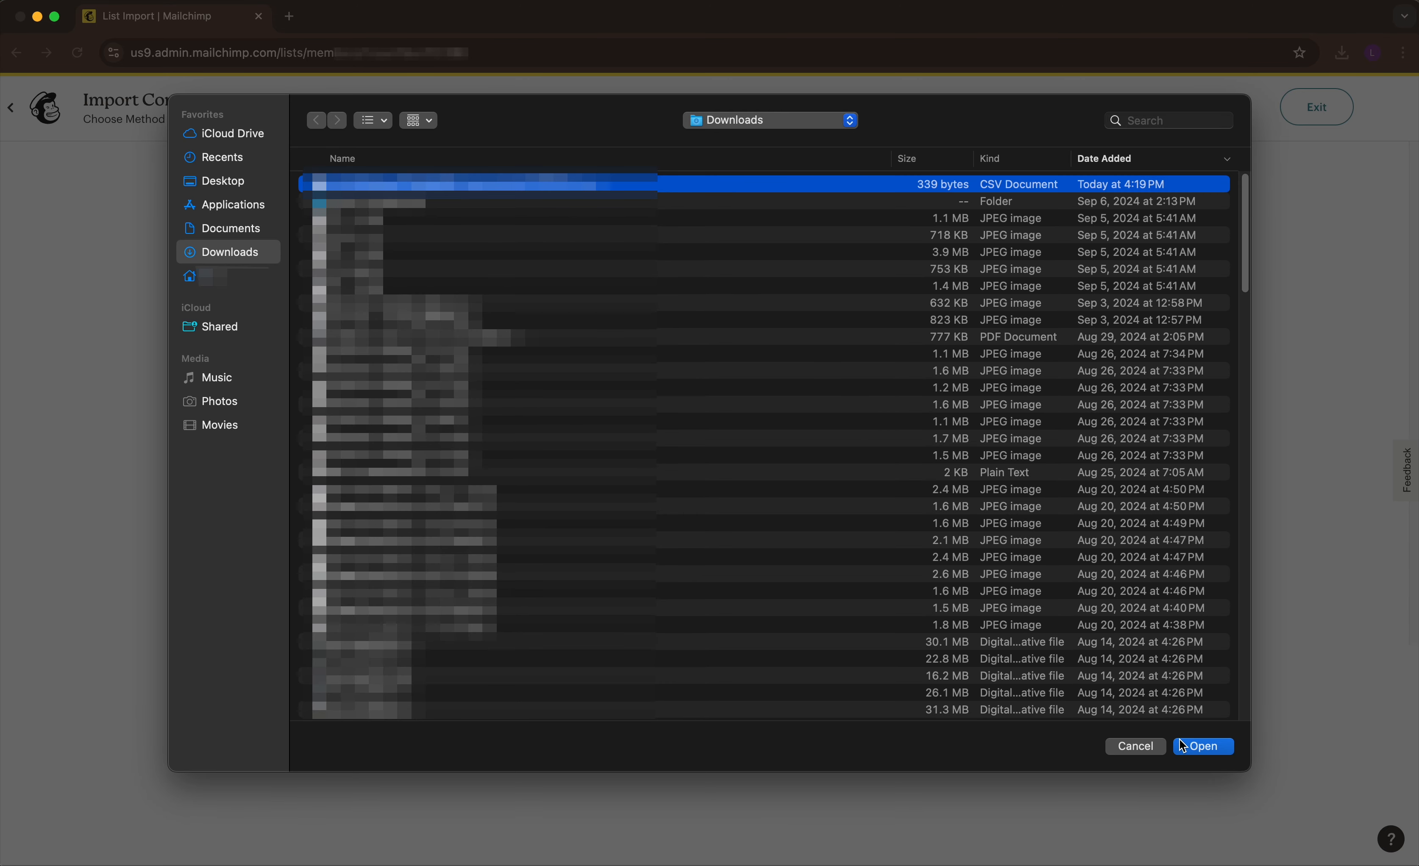
left_click(1203, 750)
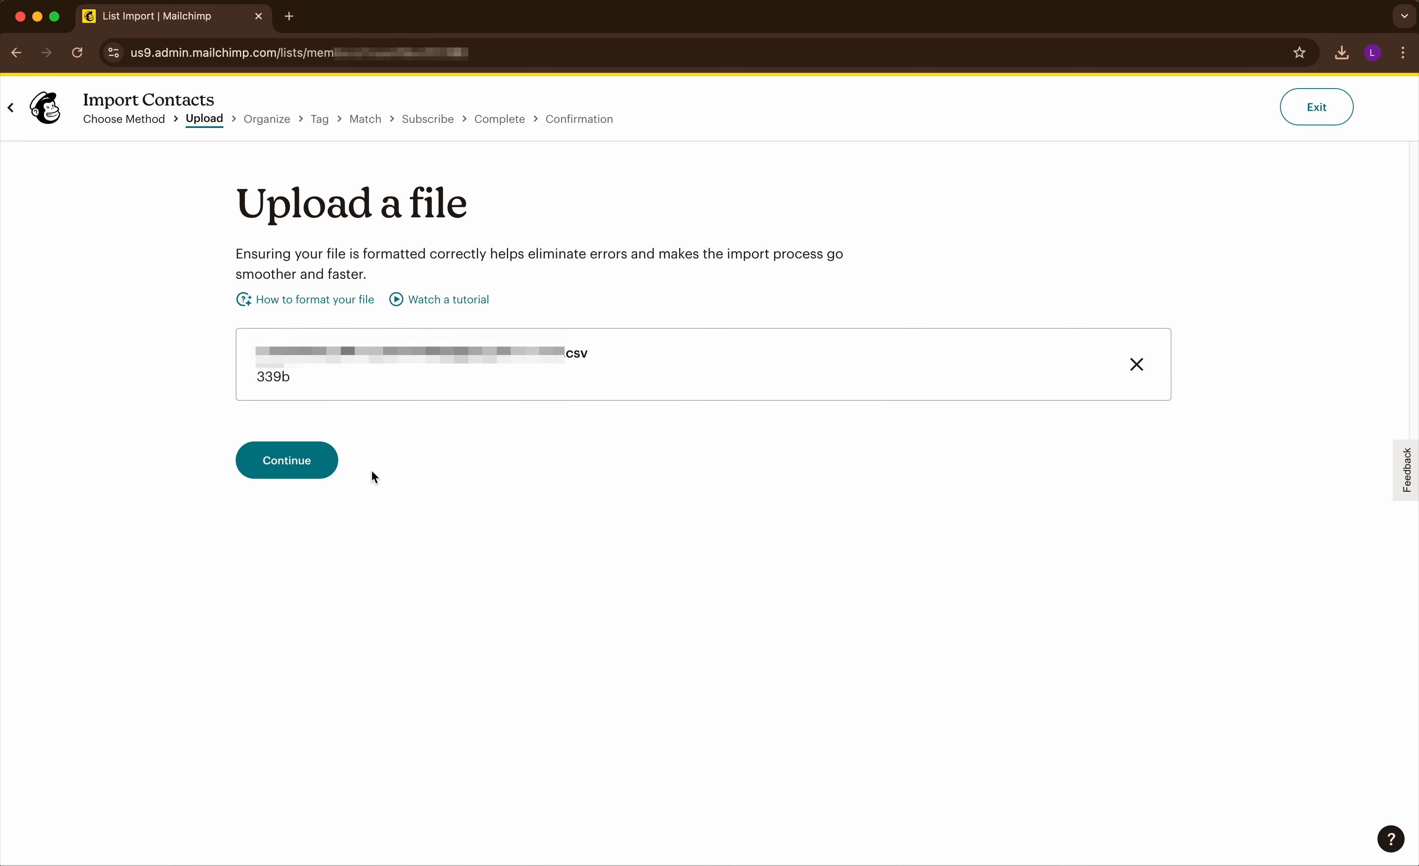
left_click(301, 469)
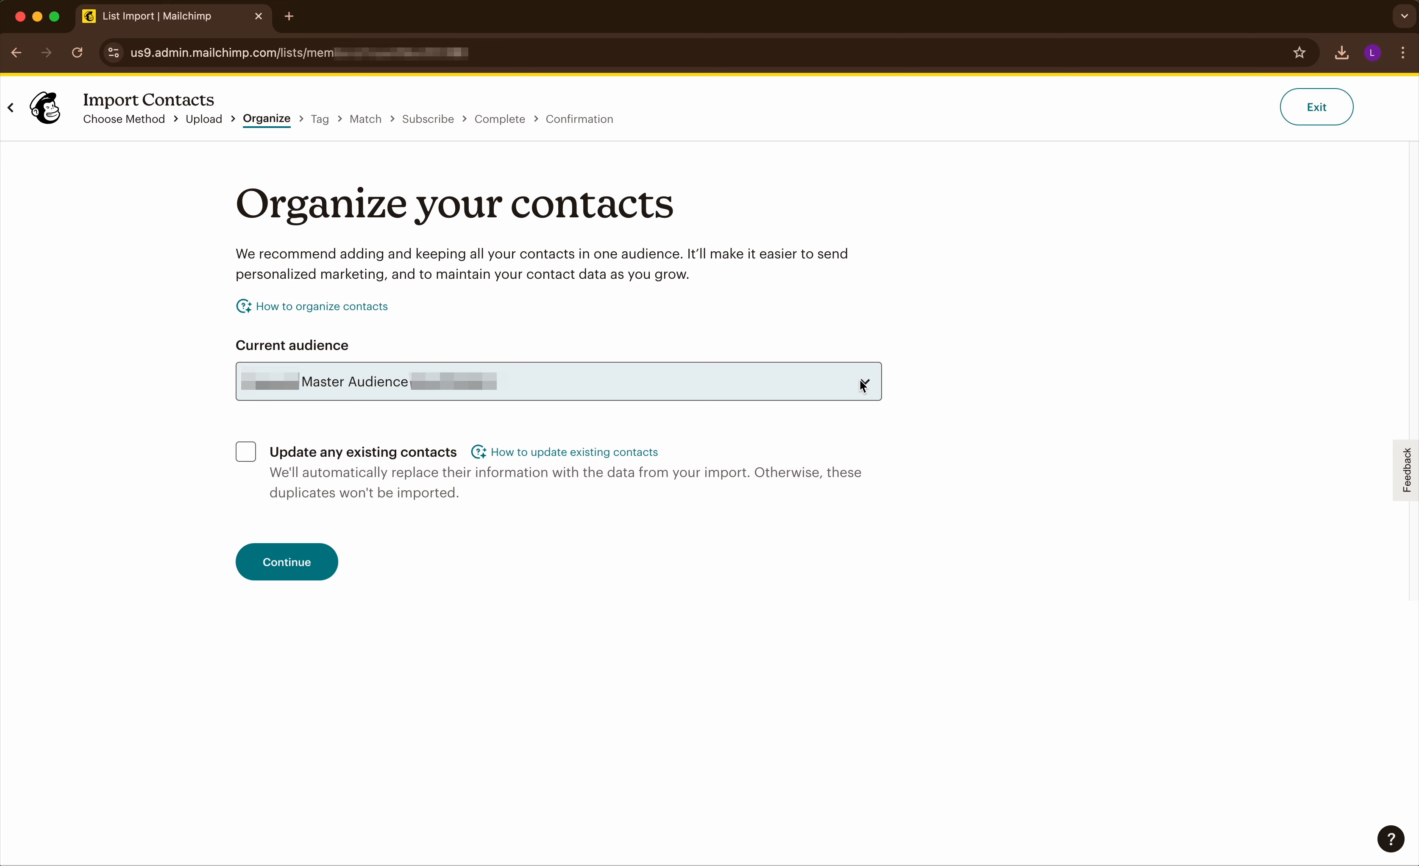
left_click(290, 564)
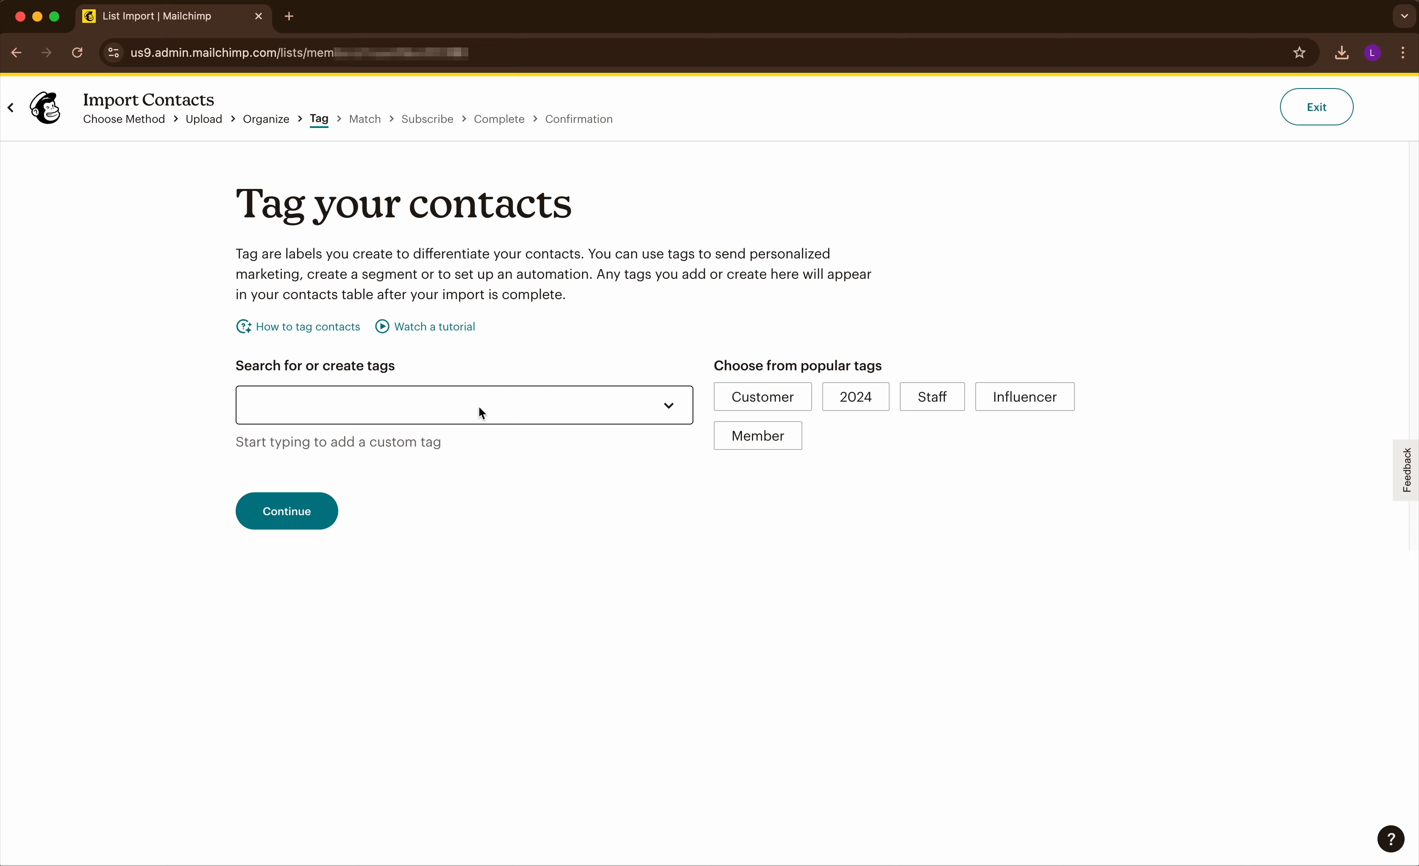
Step: Tag the imported contacts with the existing OpenTable and San Jose tags and proceed to column matching
left_click(479, 407)
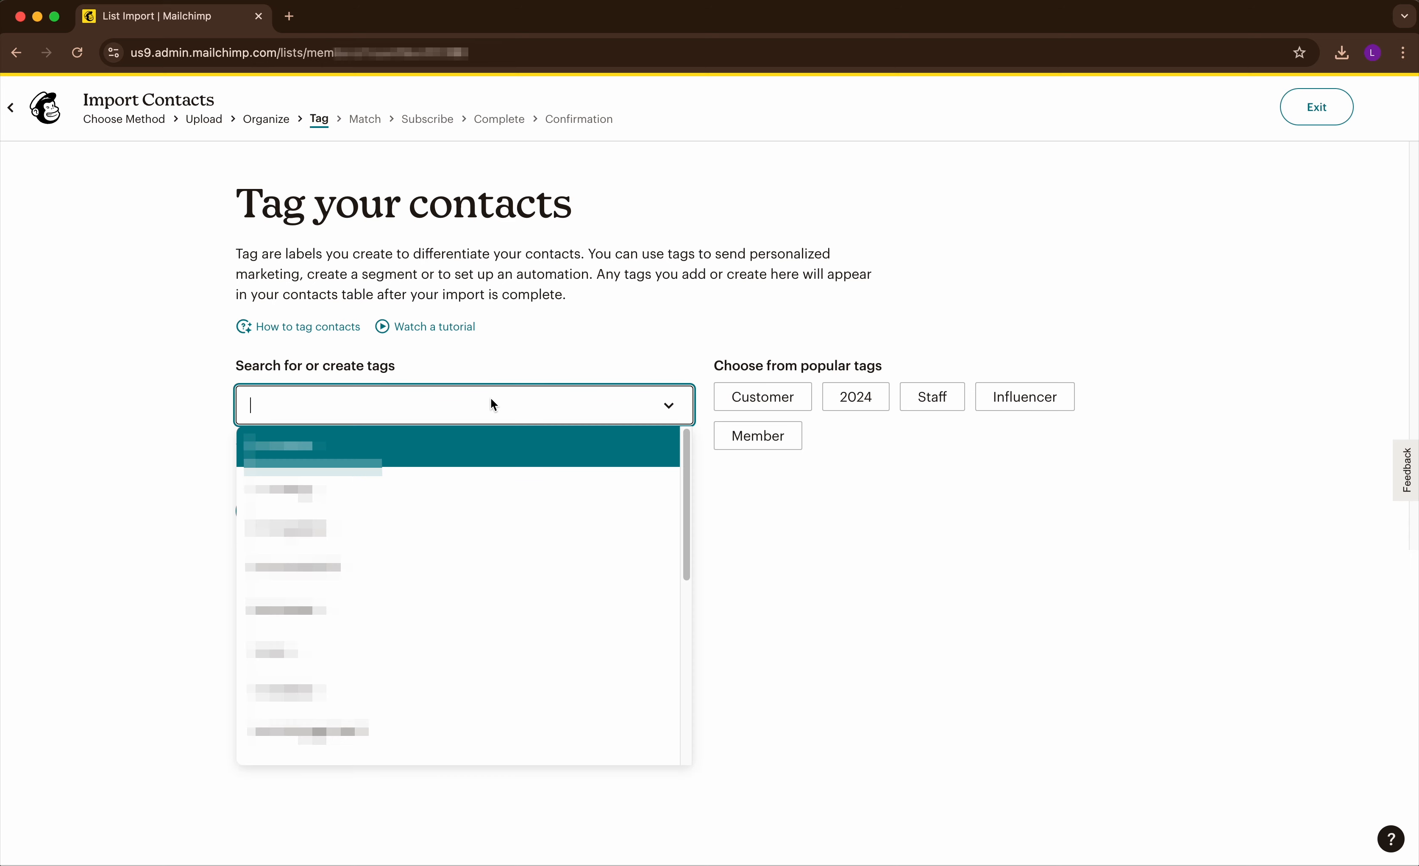
type("open")
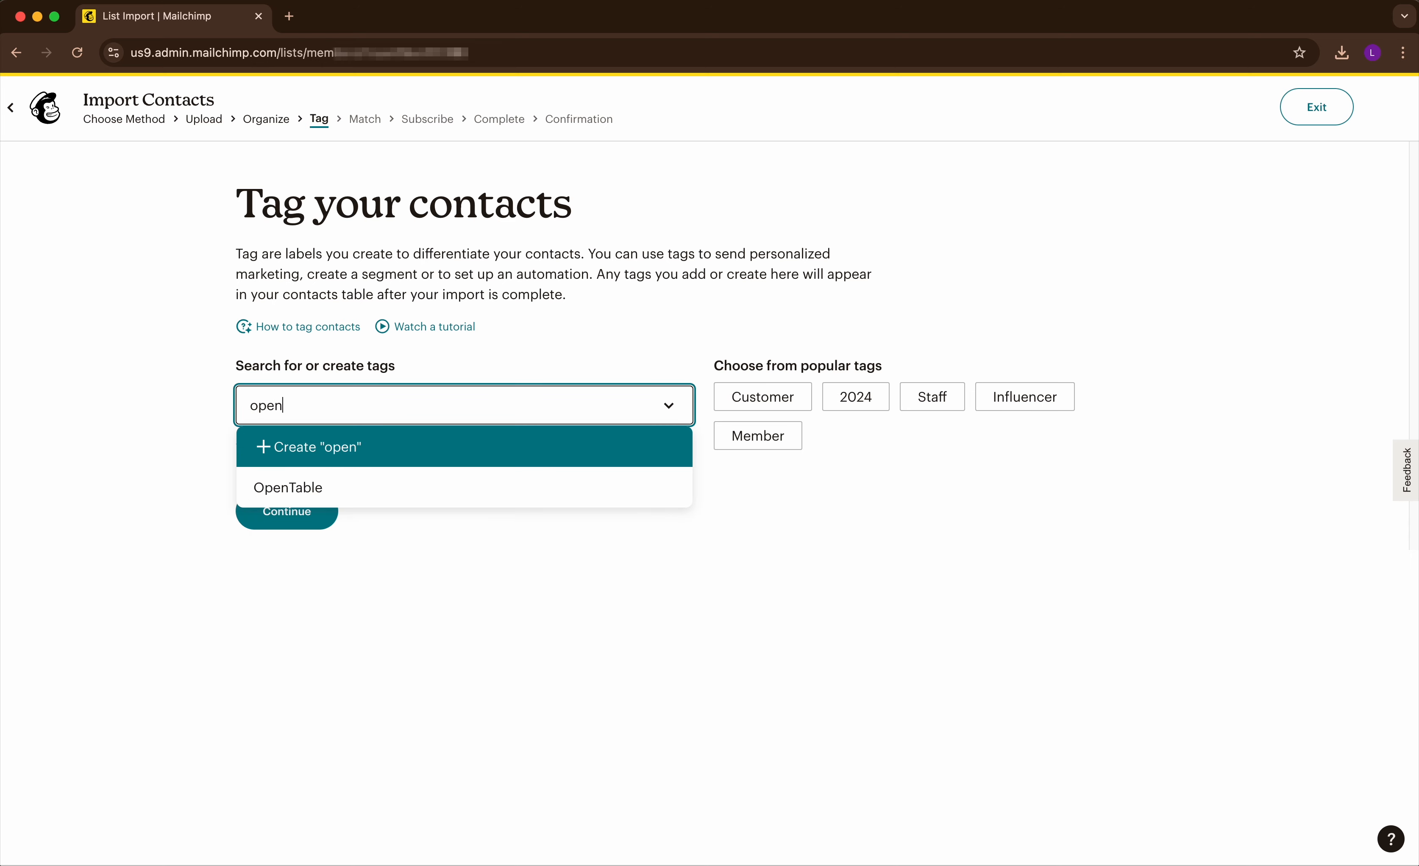
left_click(311, 488)
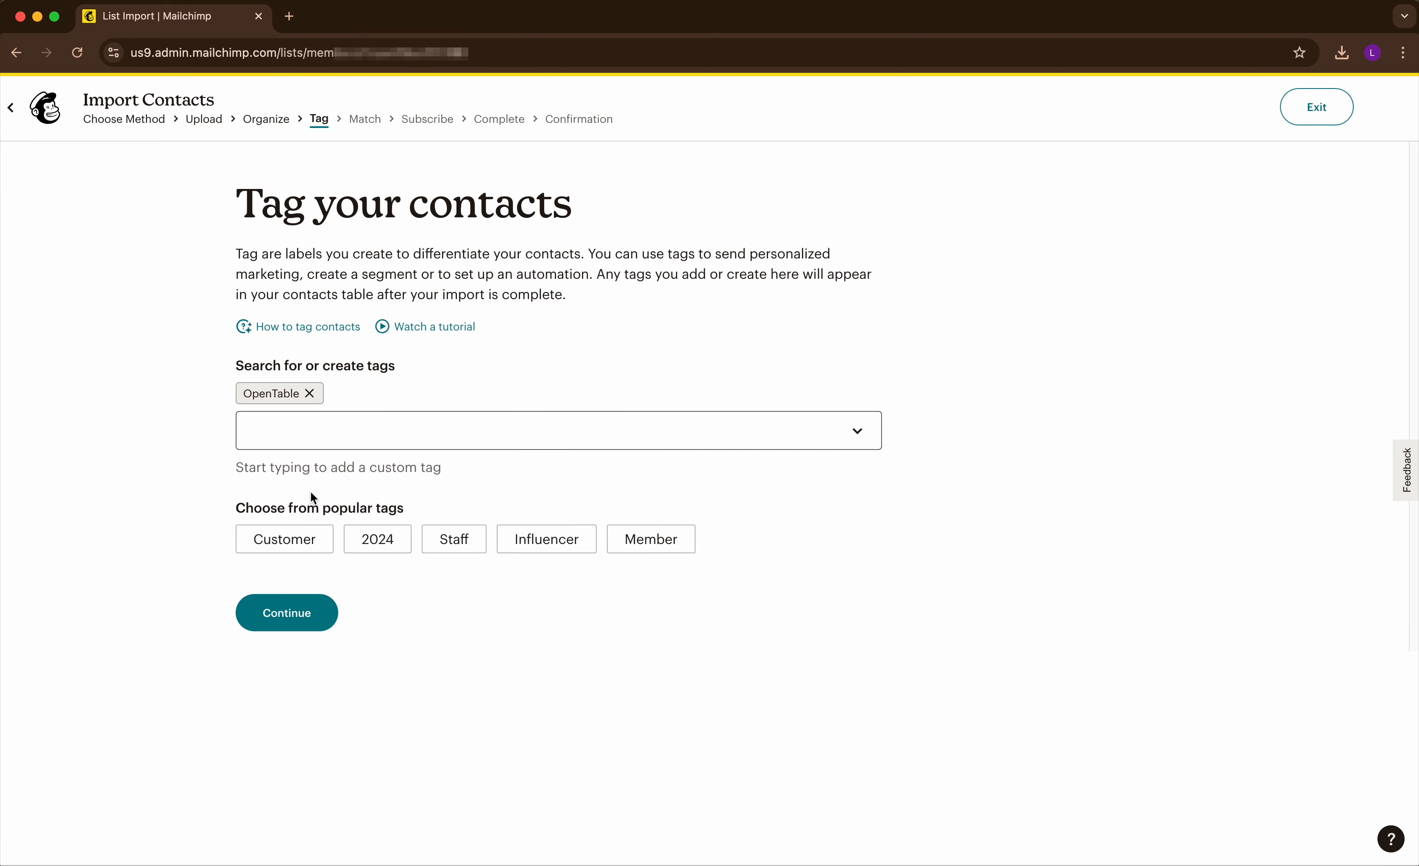
left_click(421, 433)
type("San ")
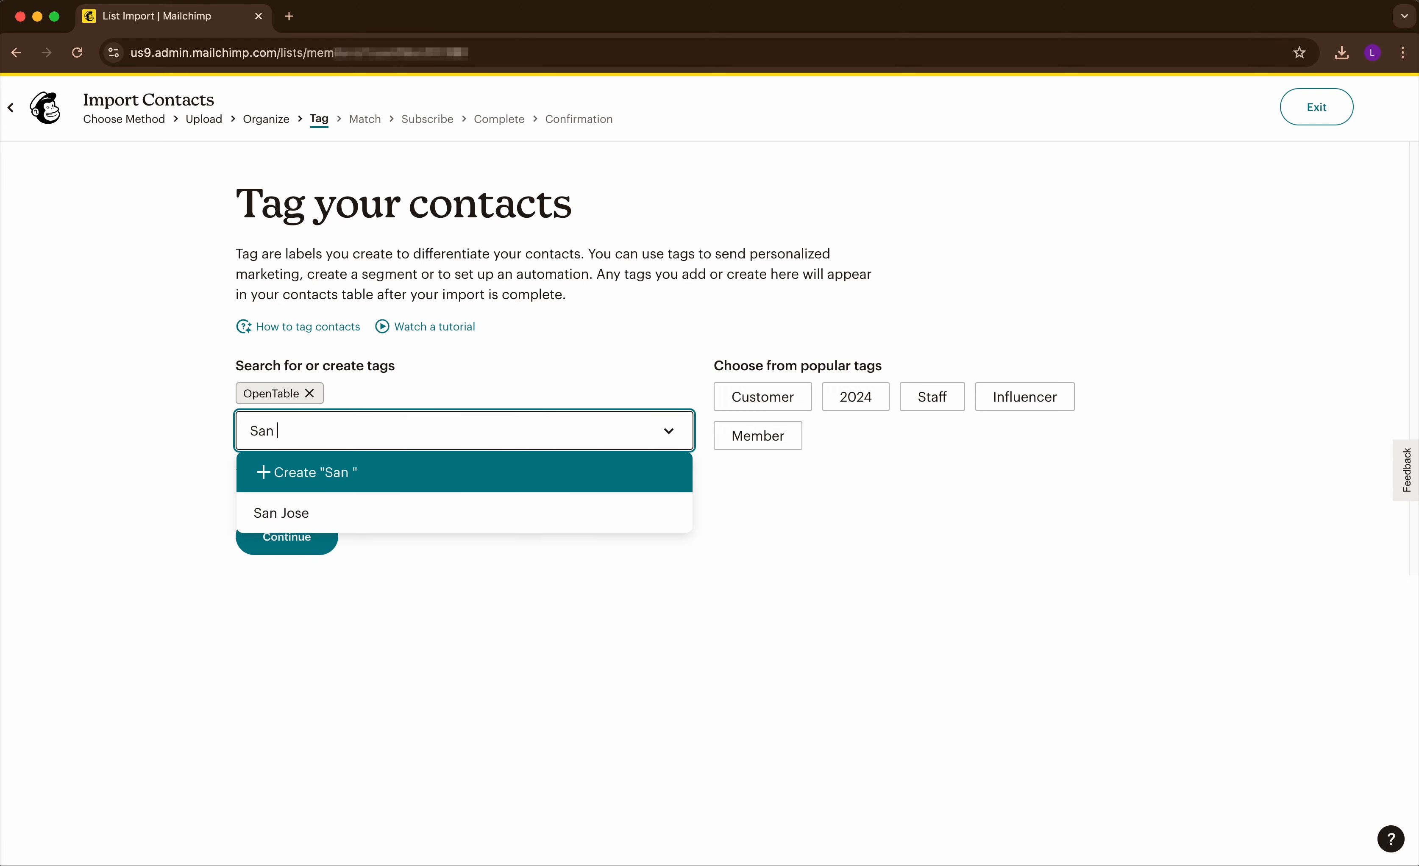
type("Jose")
left_click(316, 480)
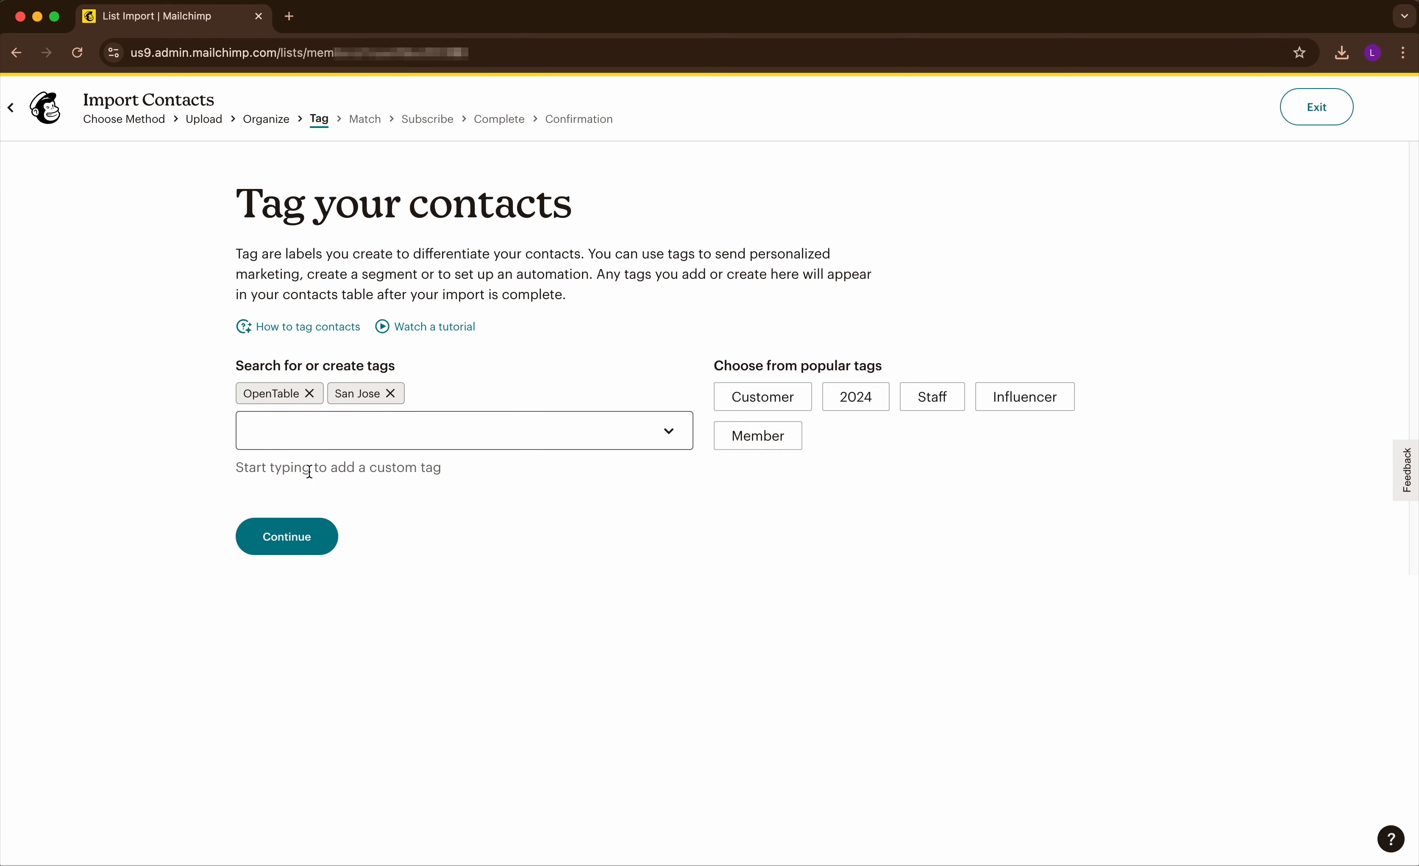
left_click(288, 545)
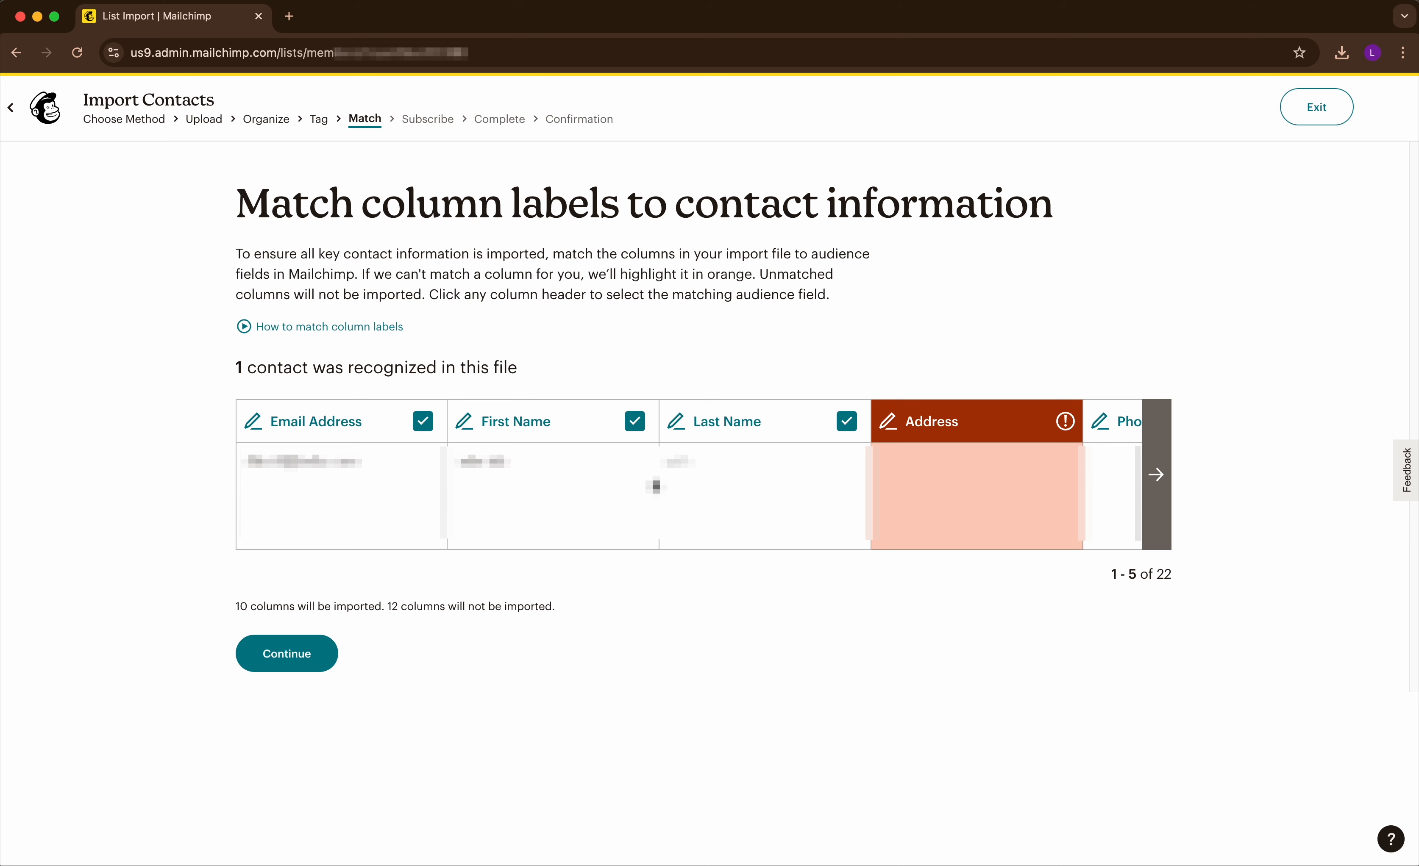
Step: Exclude the empty Phone Number column from the import and match the populated phone column to Phone Number (PHONE)
left_click(1157, 476)
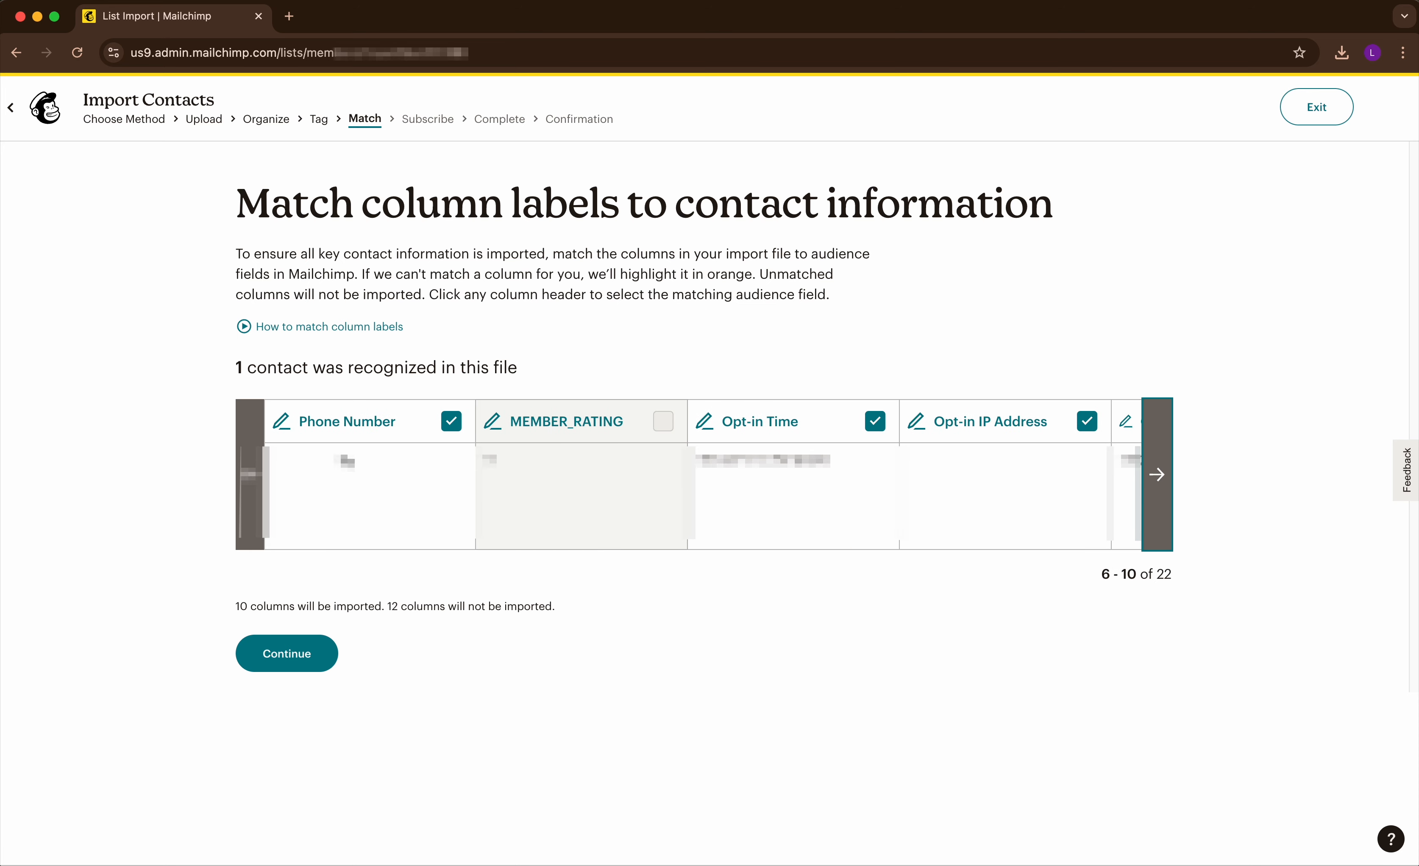
left_click(453, 425)
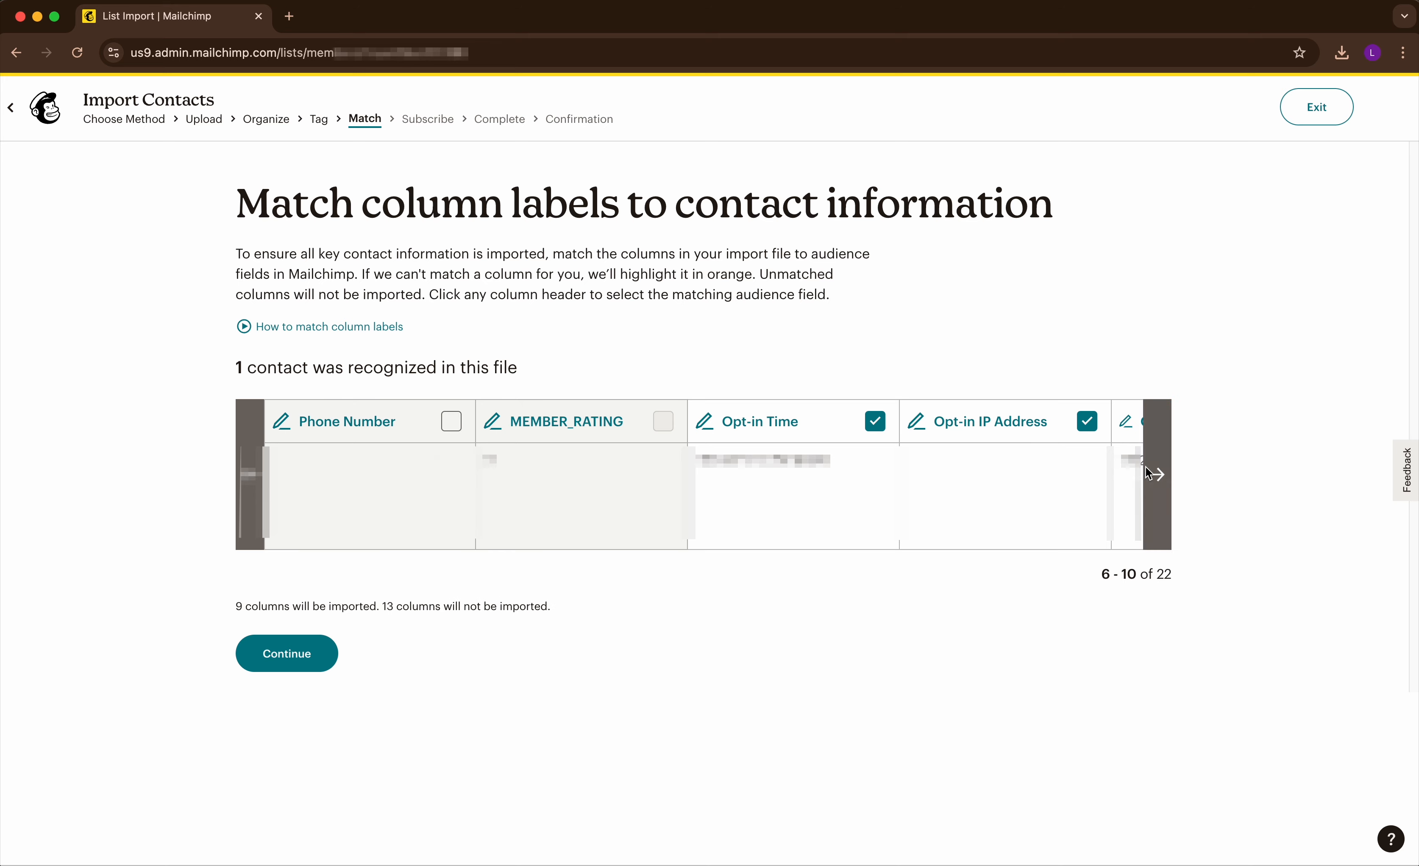
left_click(1159, 477)
left_click(1160, 478)
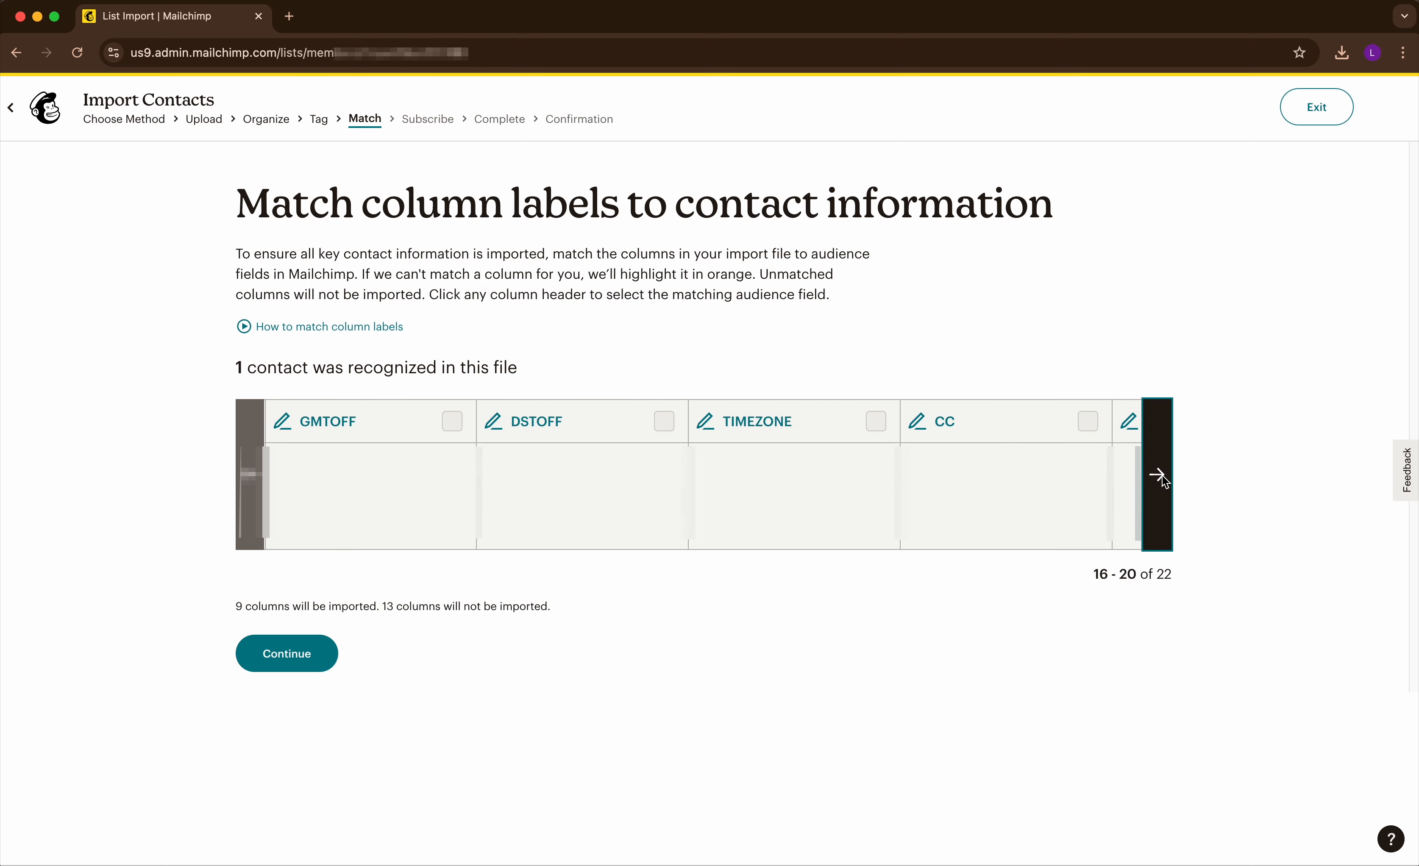
left_click(1159, 477)
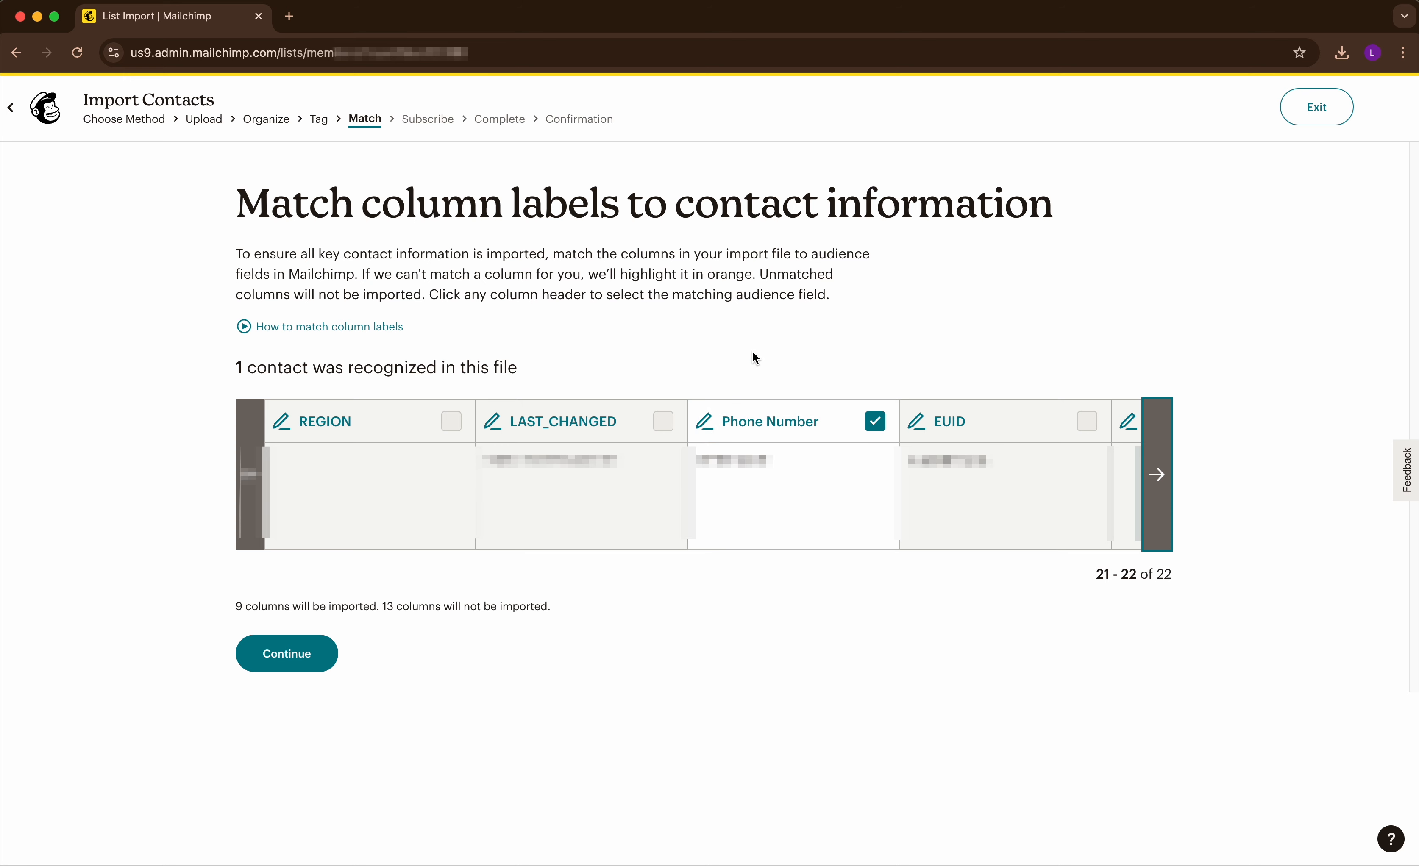
left_click(798, 423)
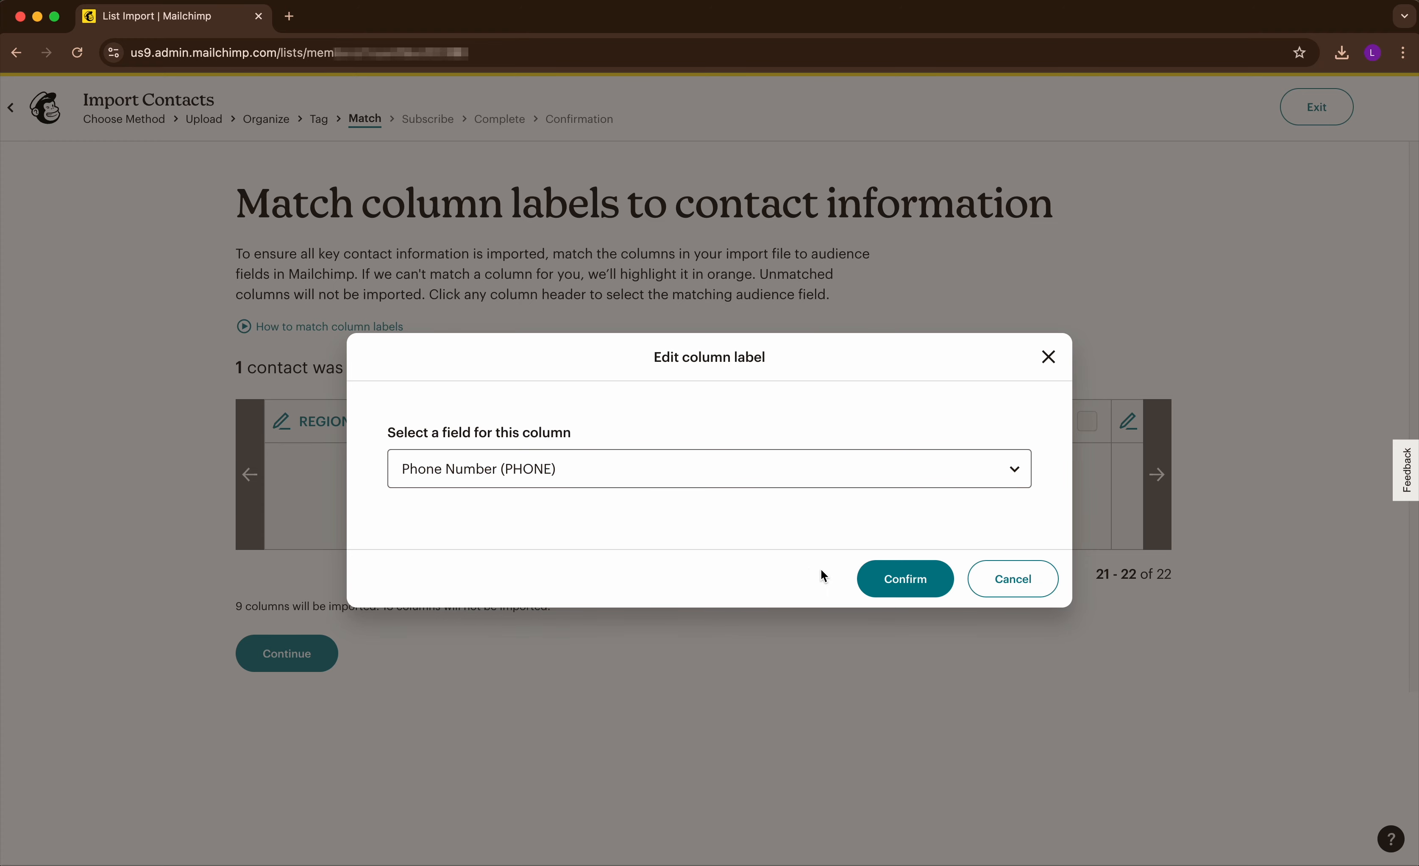
left_click(892, 585)
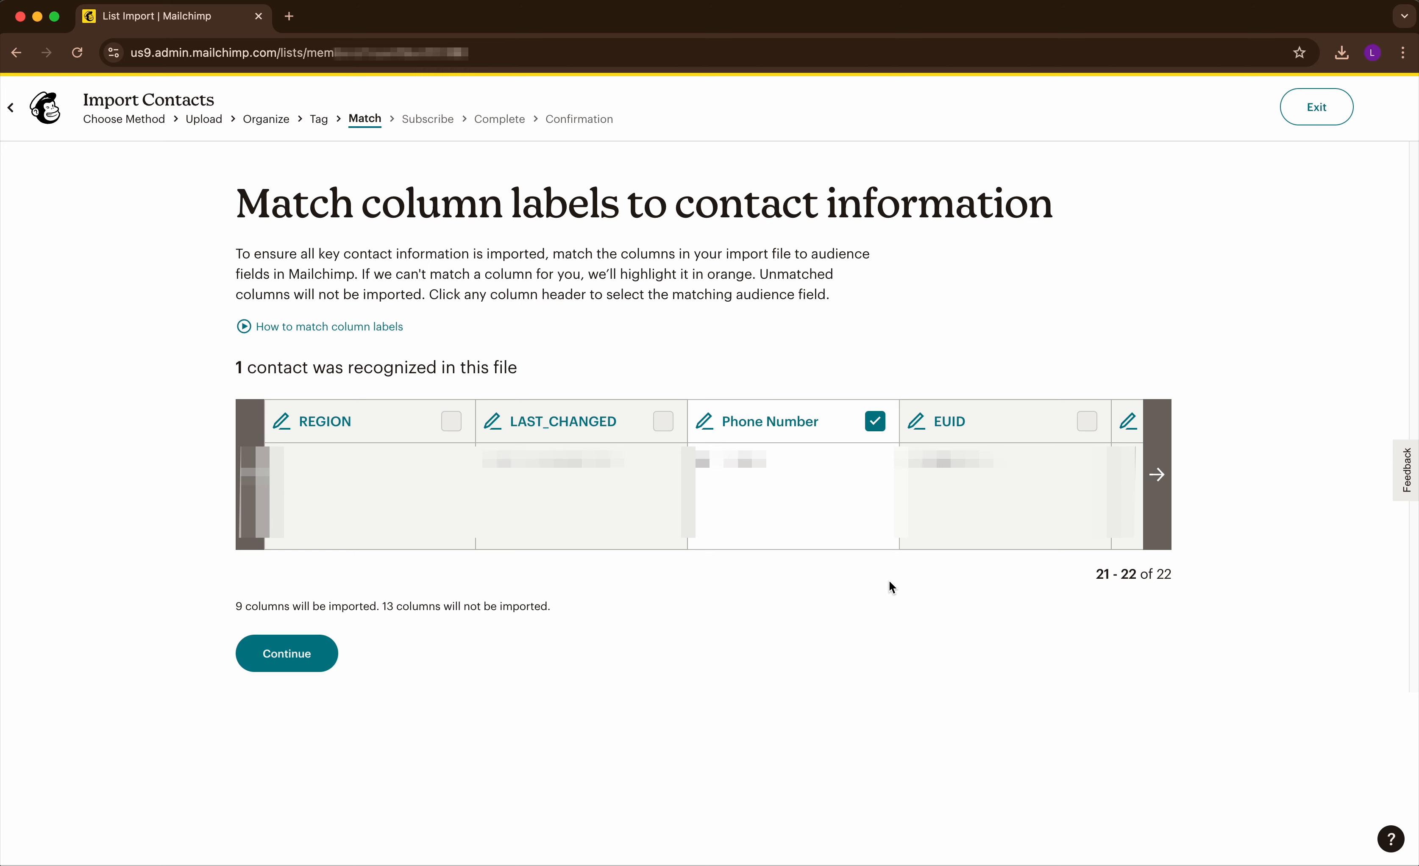
left_click(287, 656)
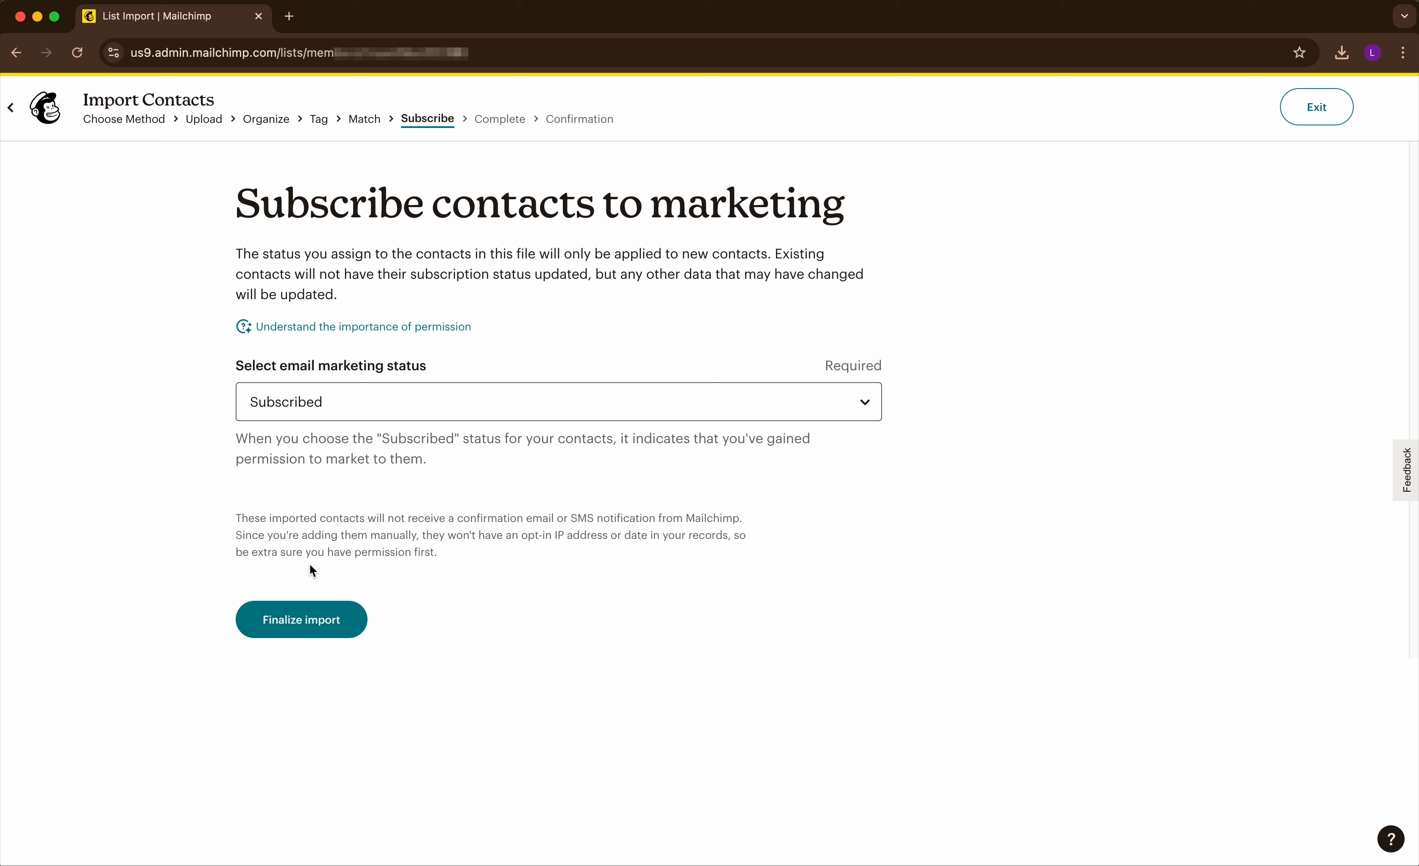
Step: Finalize the import with the email marketing status Subscribed and complete it
left_click(355, 630)
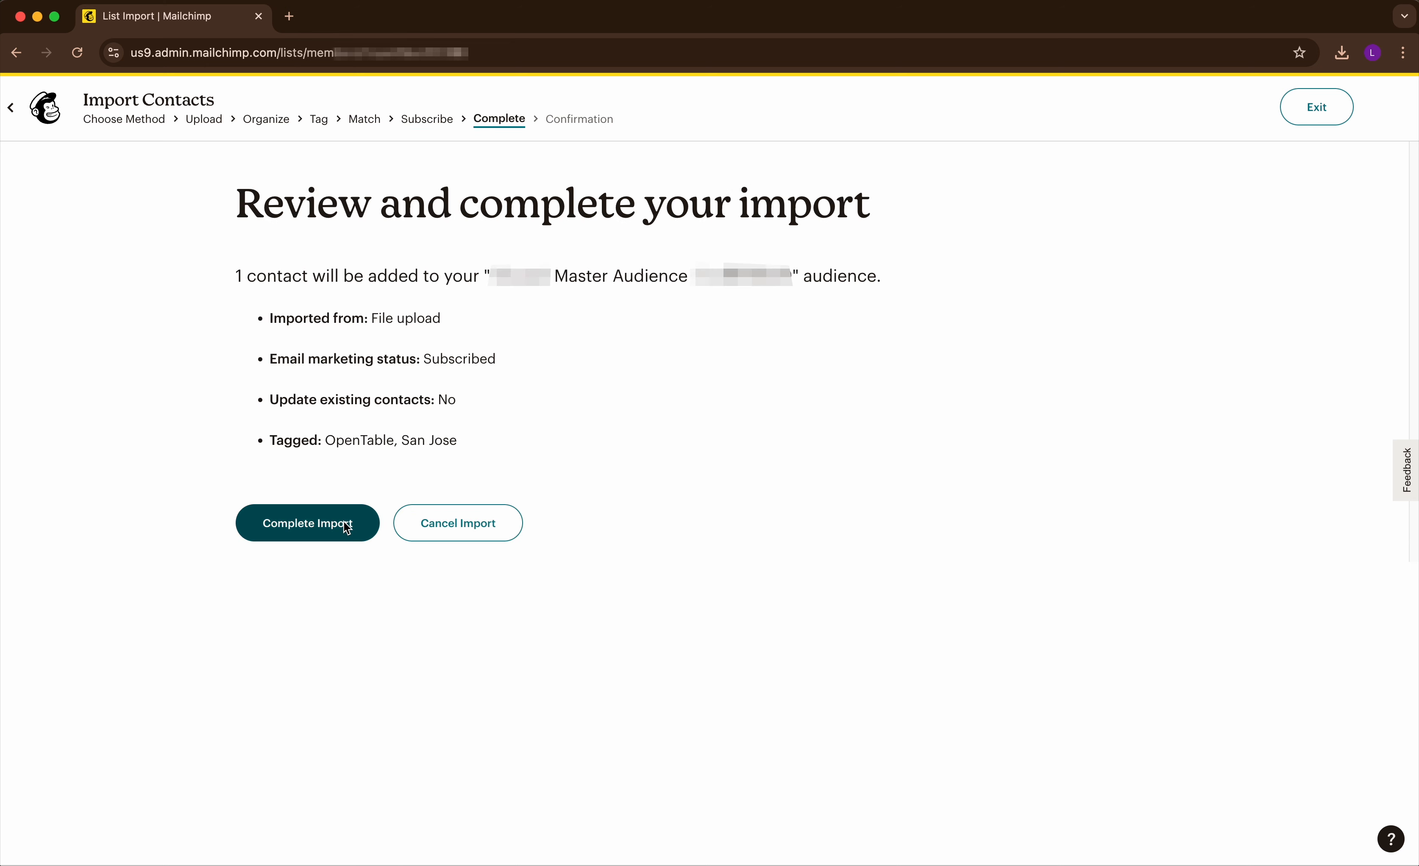
left_click(361, 523)
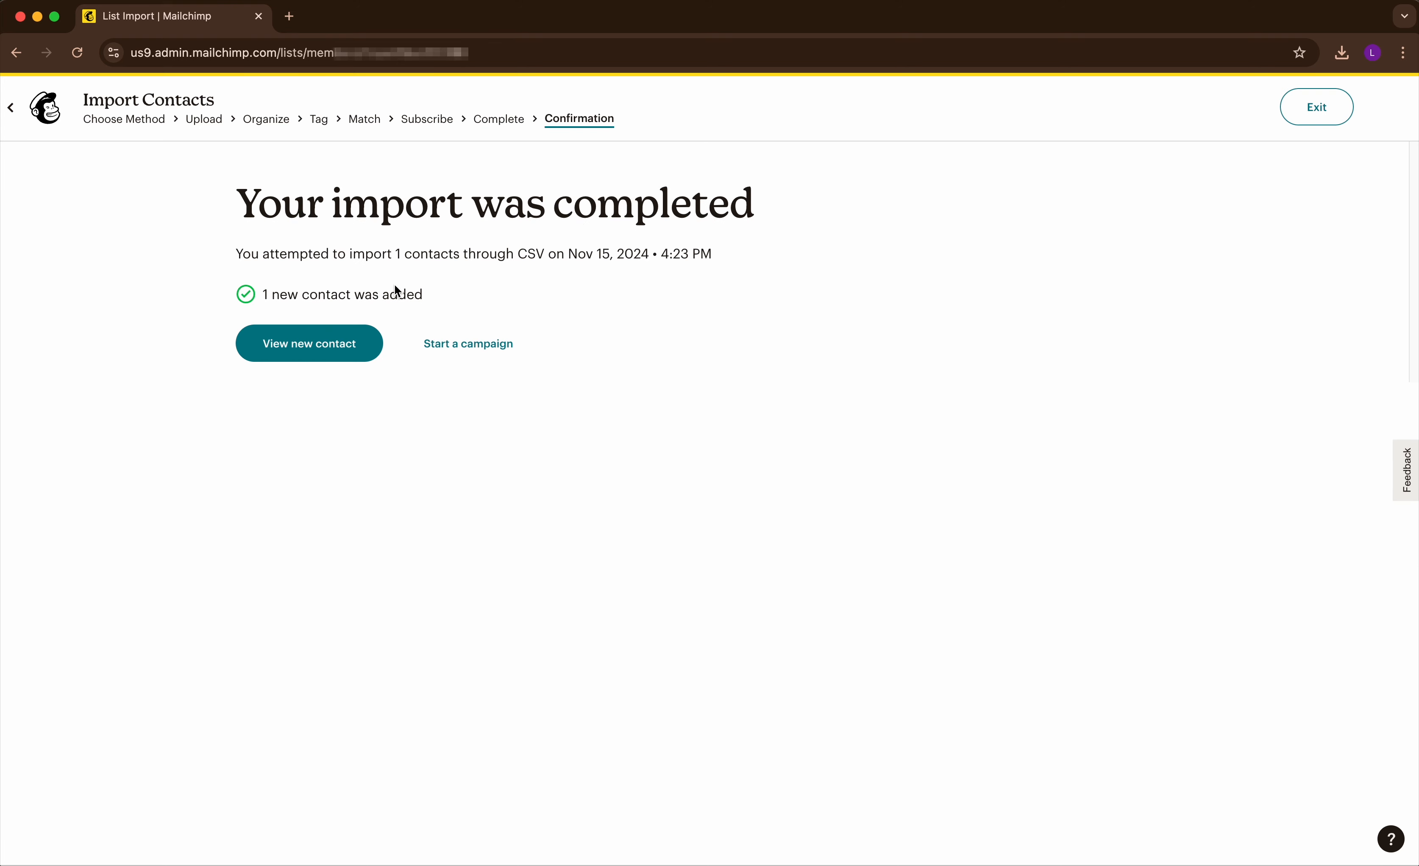
Step: View the newly imported contact in the Master Audience, and open that audience's import history
left_click(354, 355)
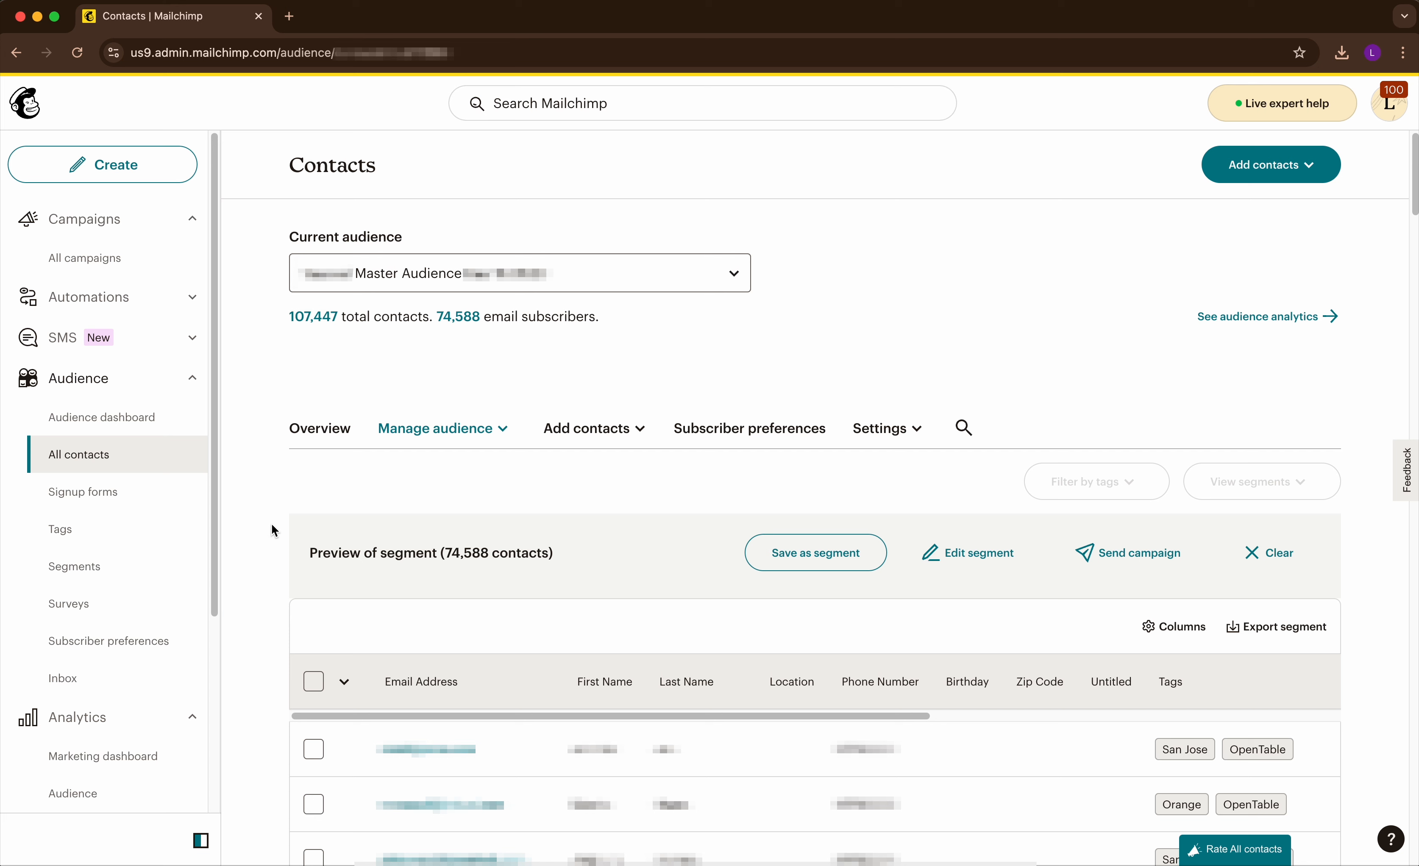
left_click(480, 432)
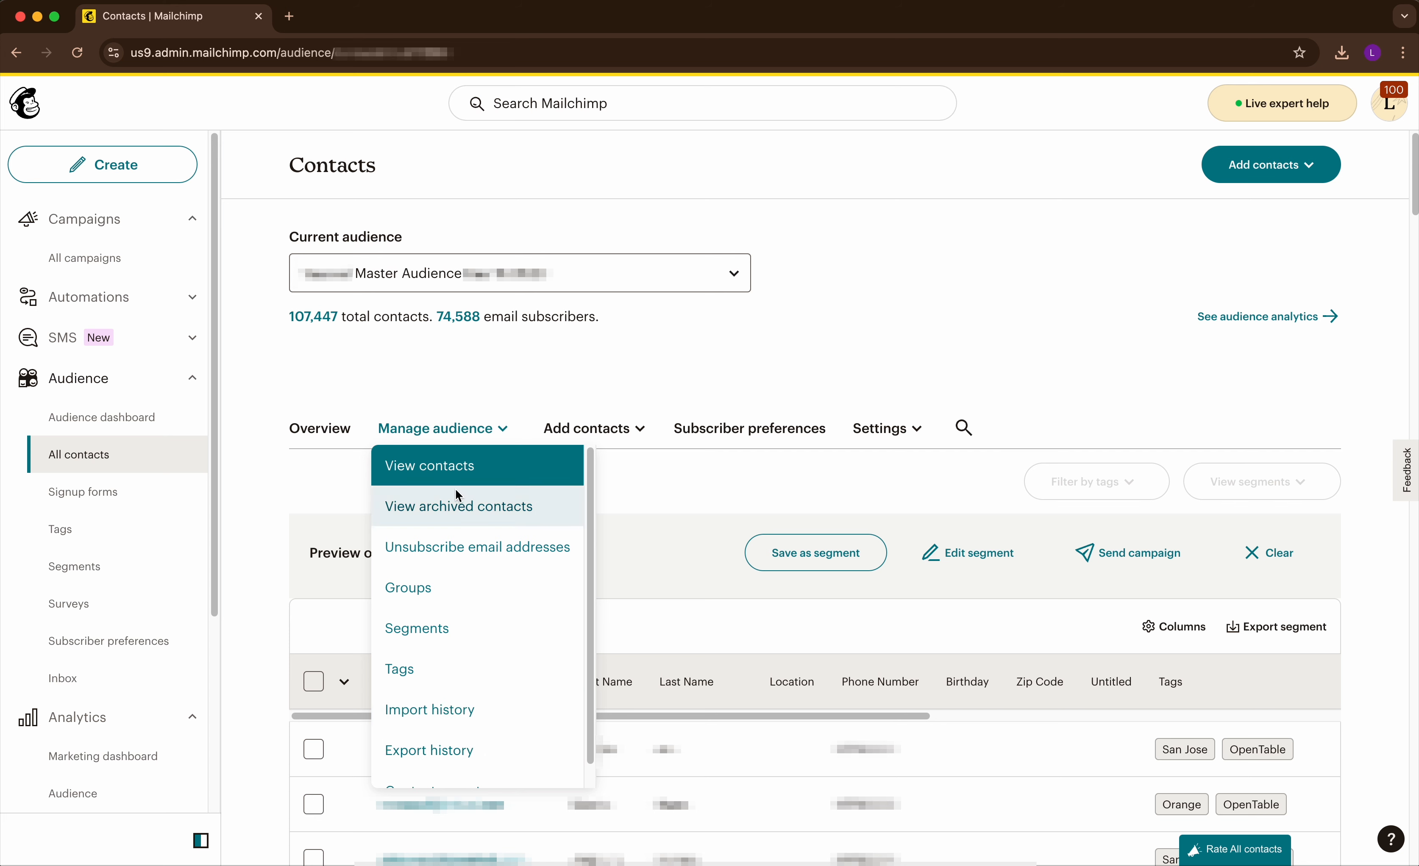
left_click(449, 712)
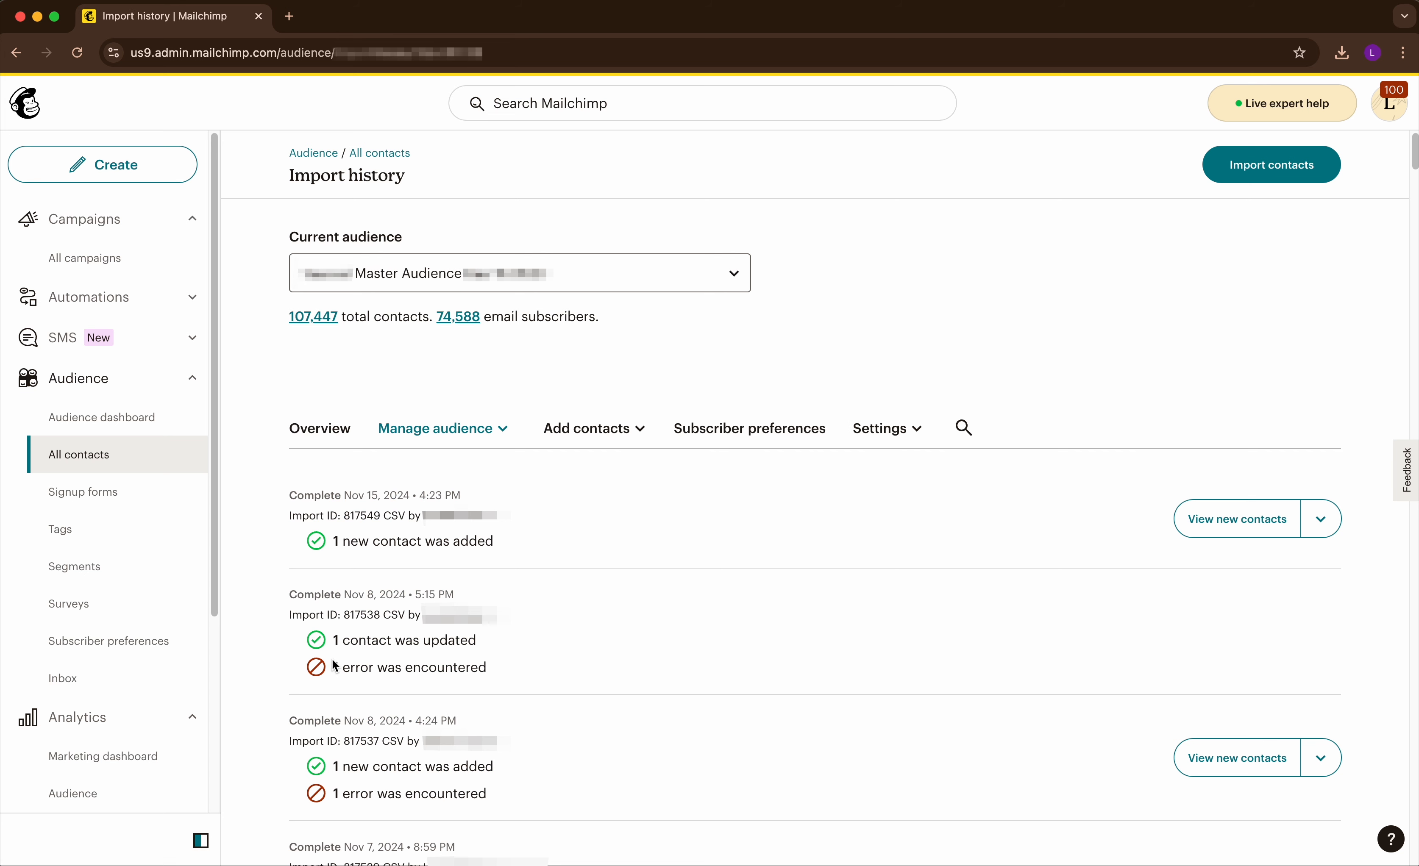